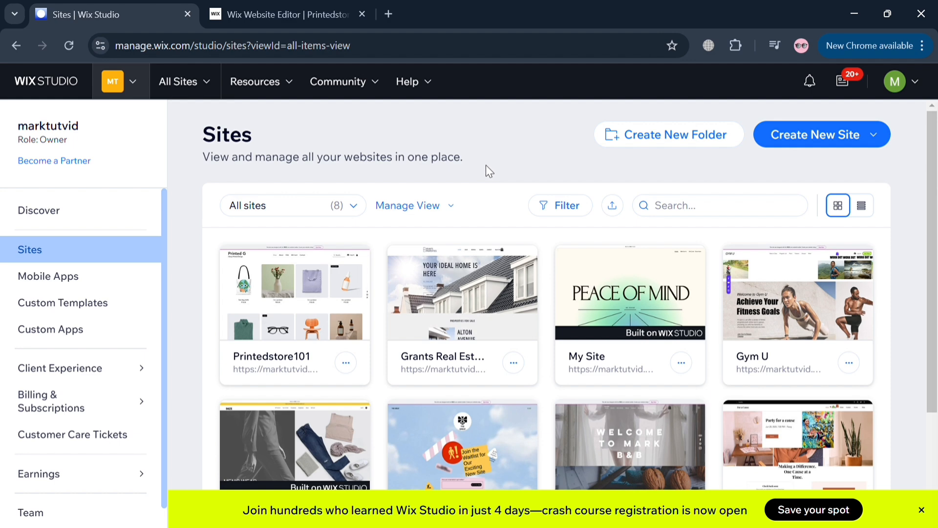
- Look through the dashboard's Sites, Learn, Community and Help Center menus, then close the help center
{"action": "mouse_move", "coordinate": [435, 291]}
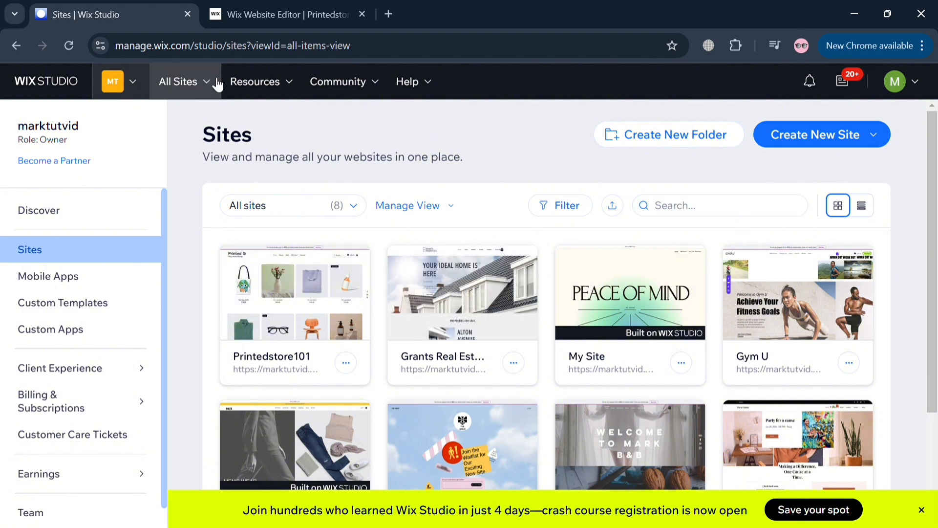
{"action": "left_click", "coordinate": [217, 84]}
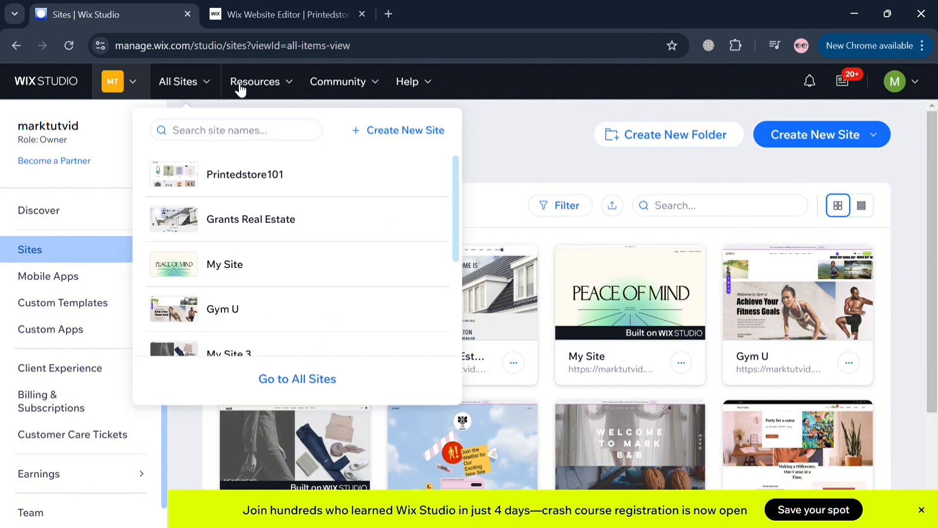
{"action": "left_click", "coordinate": [298, 89]}
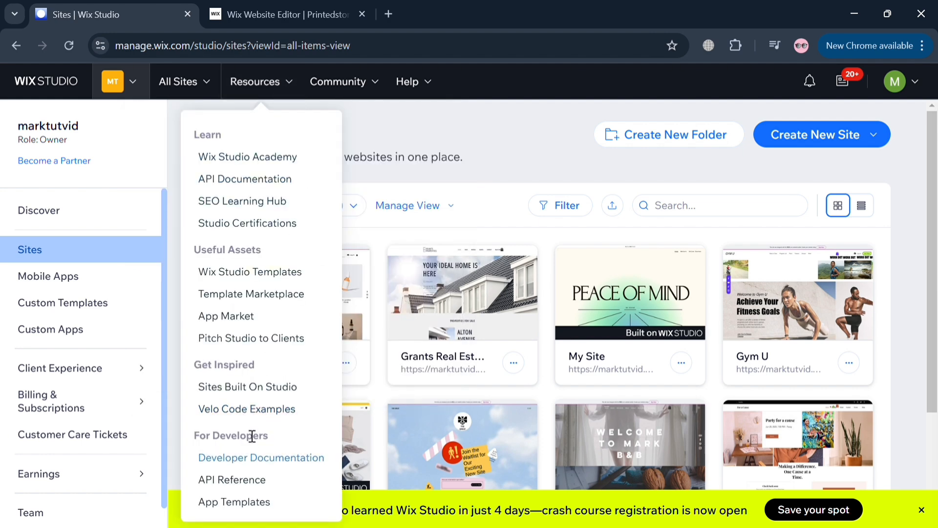
{"action": "left_click", "coordinate": [383, 88]}
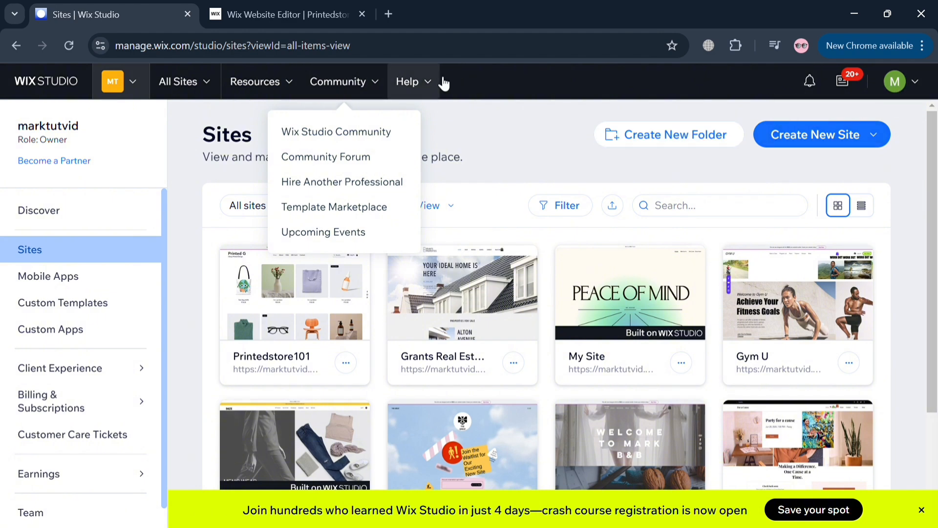
{"action": "left_click", "coordinate": [438, 83]}
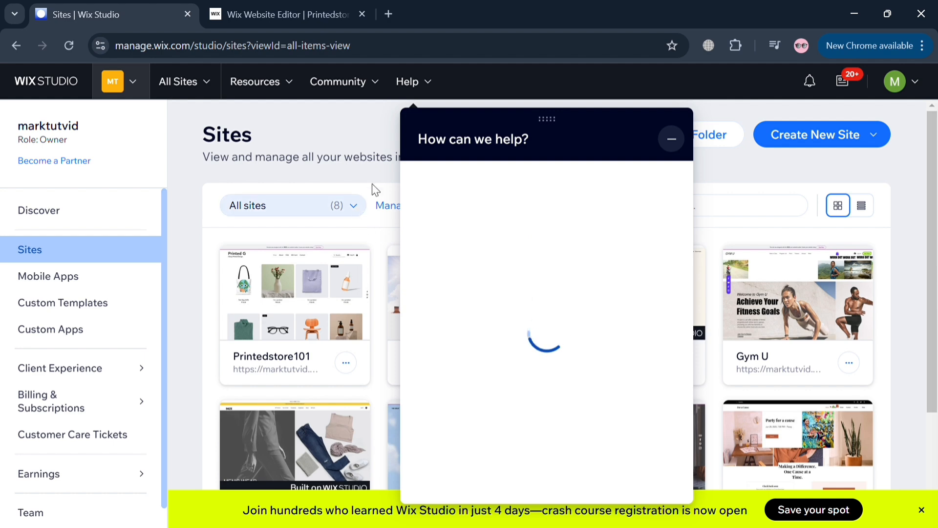
{"action": "scroll", "coordinate": [532, 318], "scroll_direction": "down", "scroll_amount": 7}
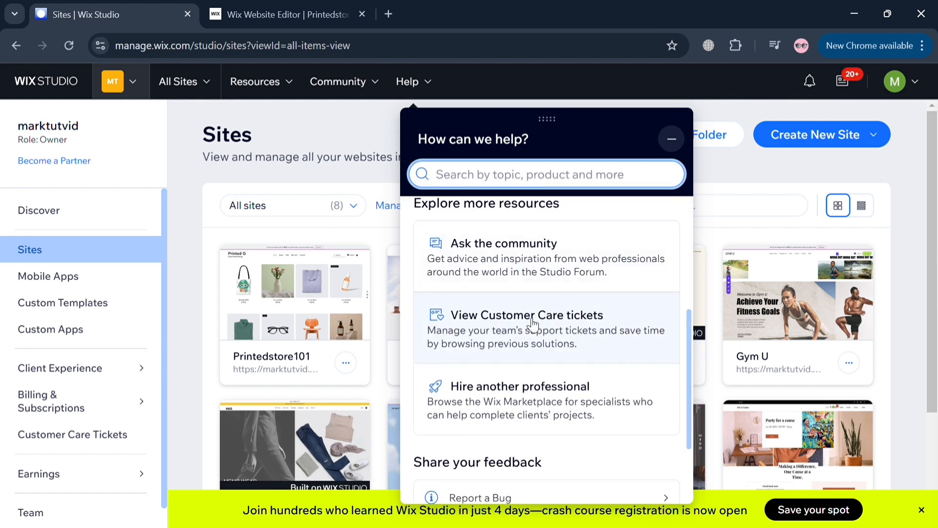
{"action": "left_click", "coordinate": [348, 131]}
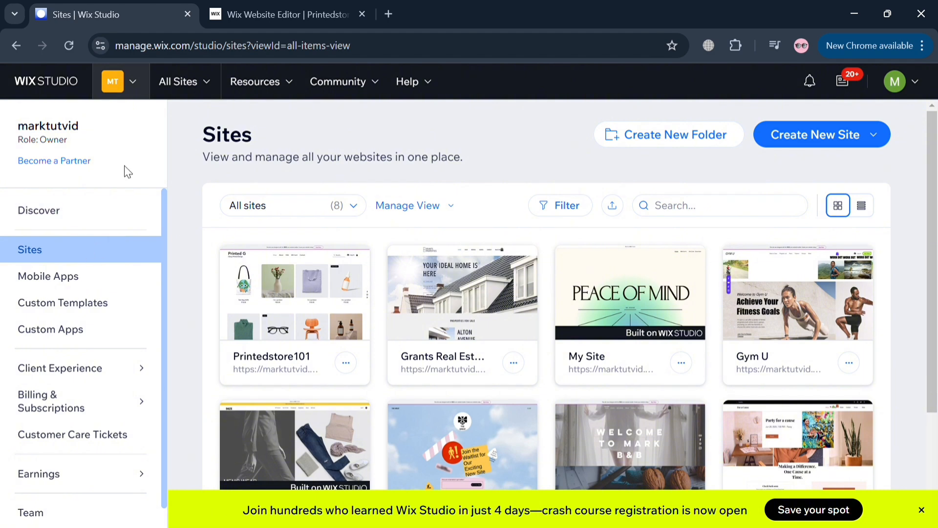
- Scroll to the Printedstore101 card and open it with Edit Site
{"action": "mouse_move", "coordinate": [299, 364]}
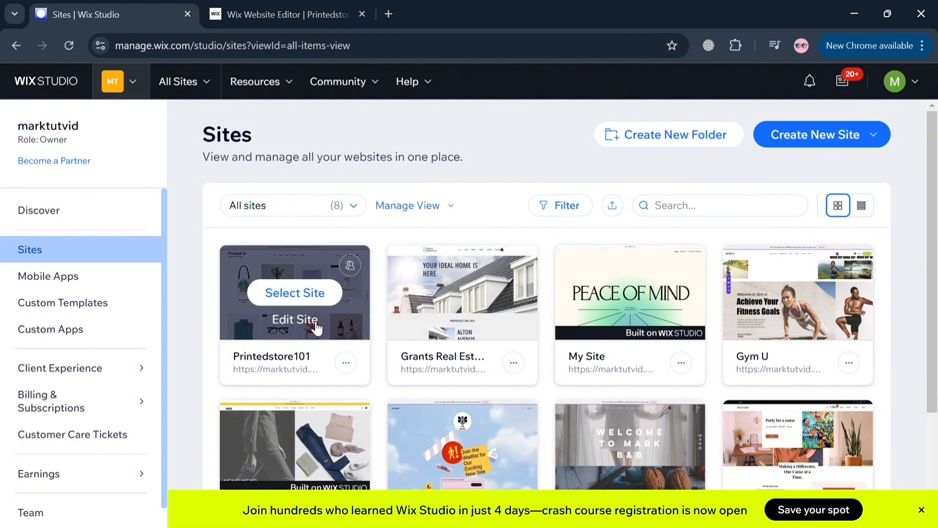
{"action": "scroll", "coordinate": [44, 484], "scroll_direction": "down", "scroll_amount": 1}
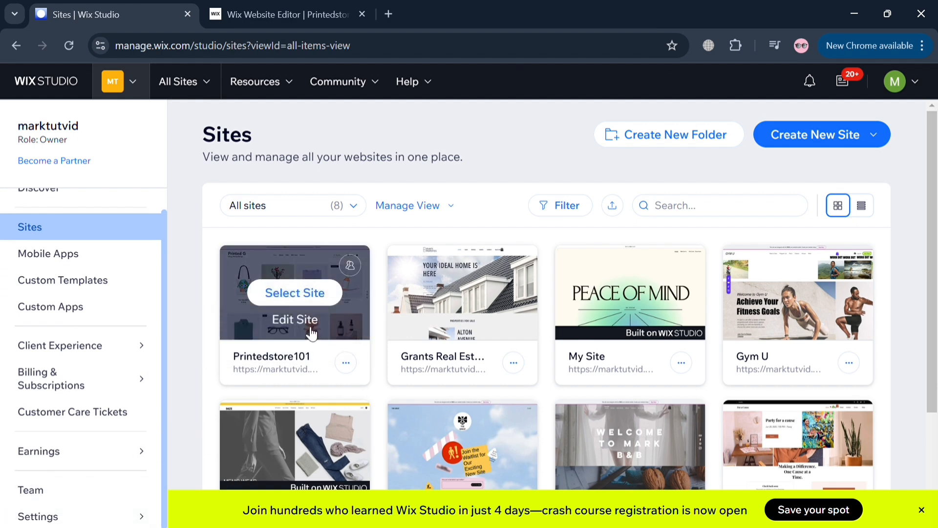
{"action": "left_click", "coordinate": [311, 329]}
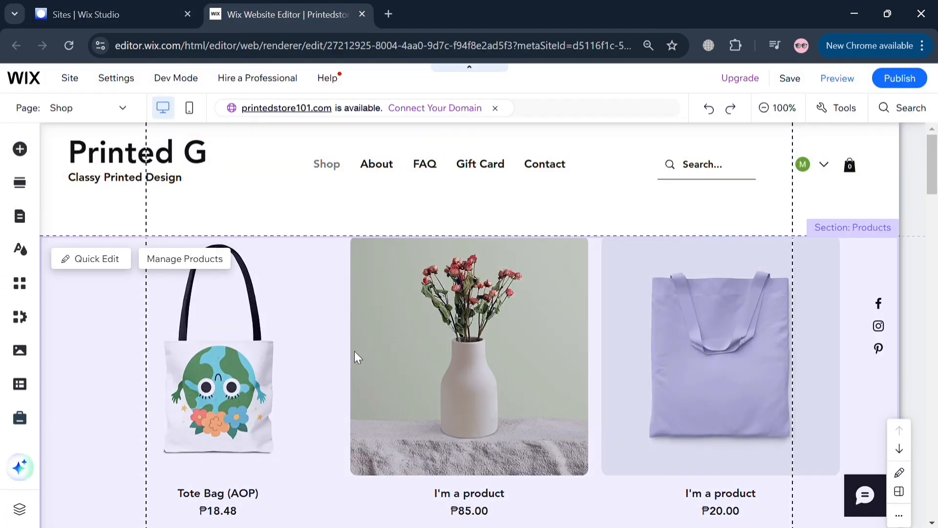
{"action": "scroll", "coordinate": [612, 463], "scroll_direction": "down", "scroll_amount": 5}
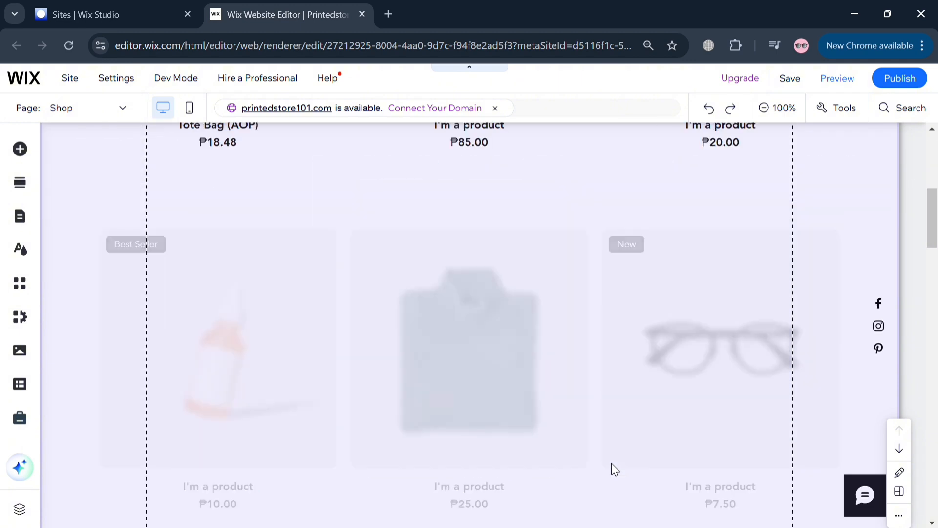
{"action": "scroll", "coordinate": [611, 463], "scroll_direction": "up", "scroll_amount": 5}
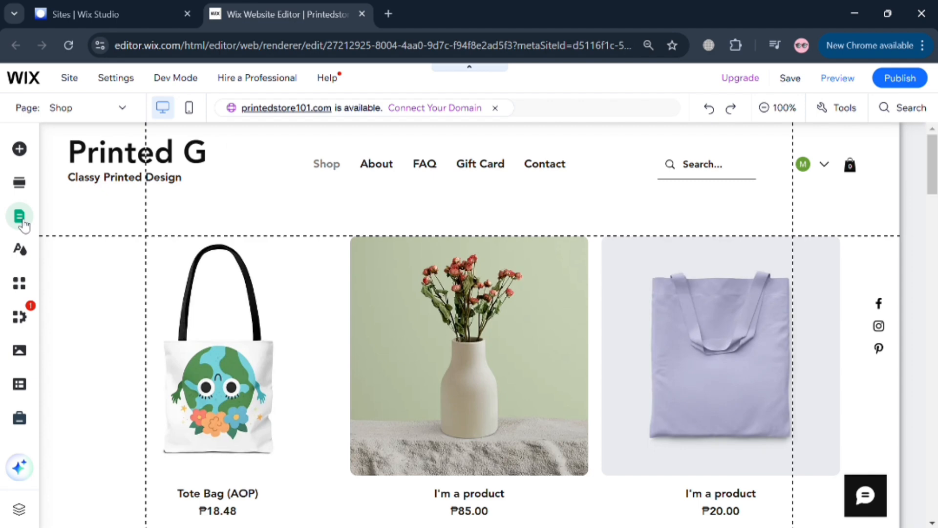
- In Pages & Menu, go to Site Menu and choose Add Menu Item > New page
{"action": "left_click", "coordinate": [22, 224]}
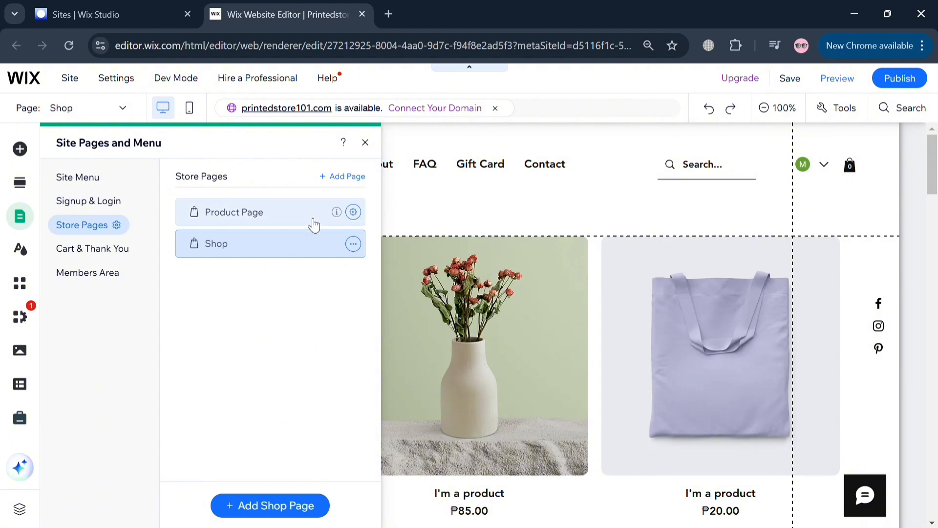
{"action": "left_click", "coordinate": [100, 184]}
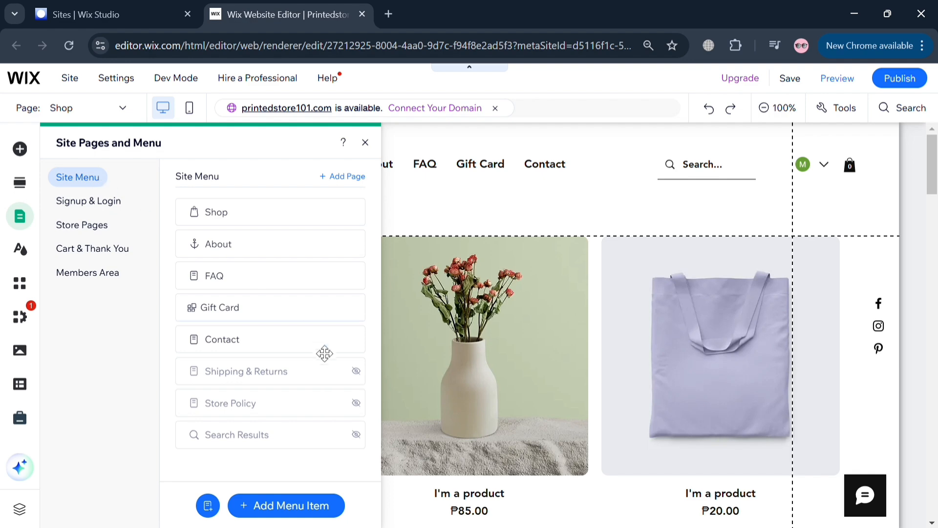
{"action": "left_click", "coordinate": [285, 497]}
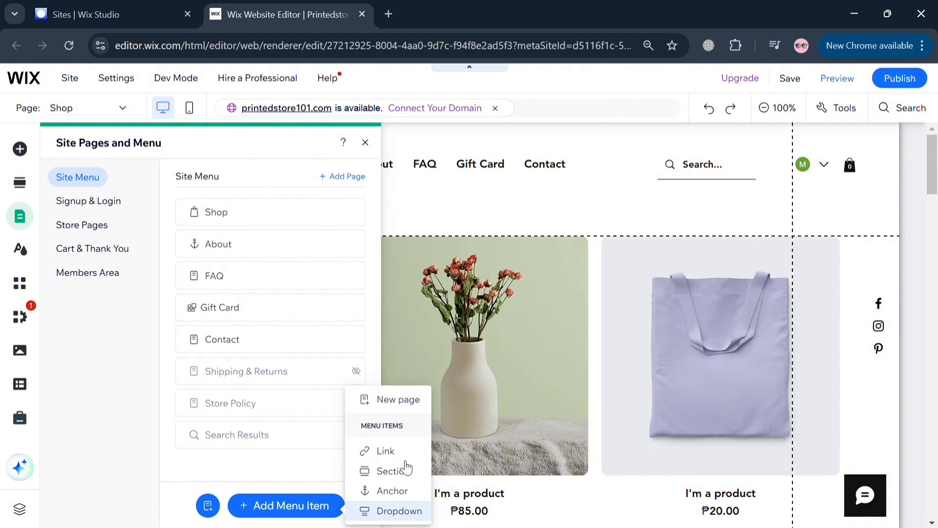
{"action": "left_click", "coordinate": [410, 403]}
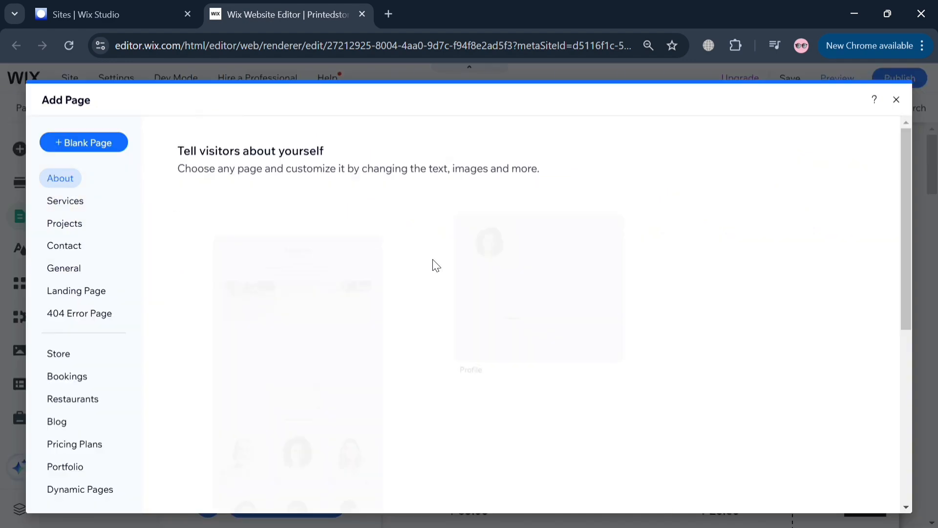
- Add a new page from the General category's Grid layout
{"action": "mouse_move", "coordinate": [272, 370]}
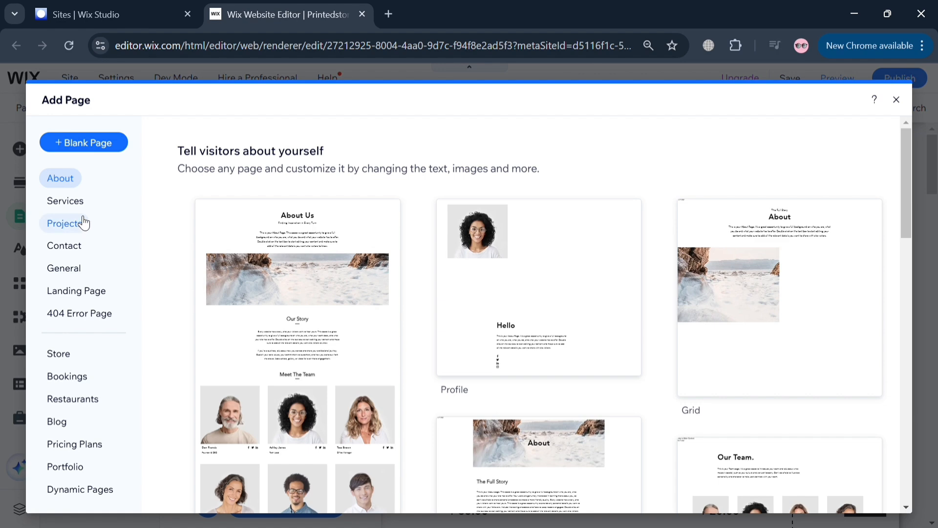
{"action": "left_click", "coordinate": [64, 267]}
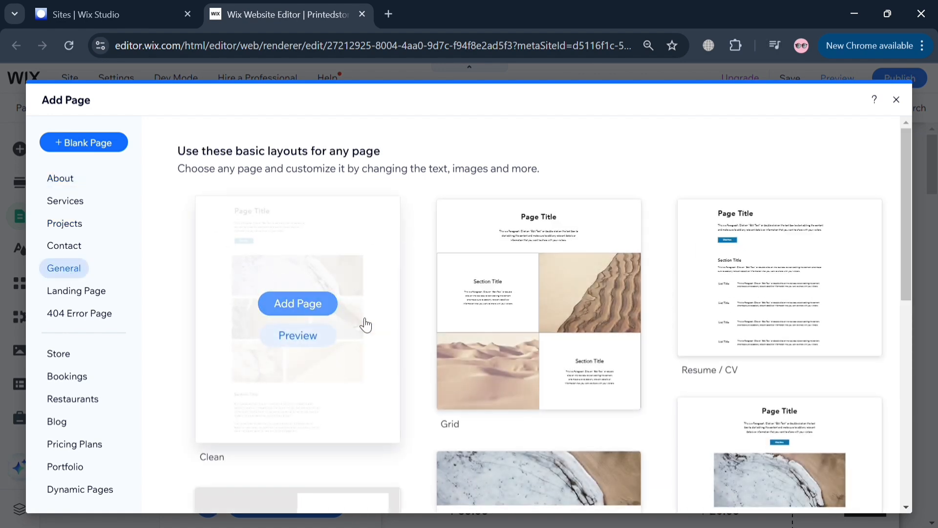
{"action": "mouse_move", "coordinate": [513, 310]}
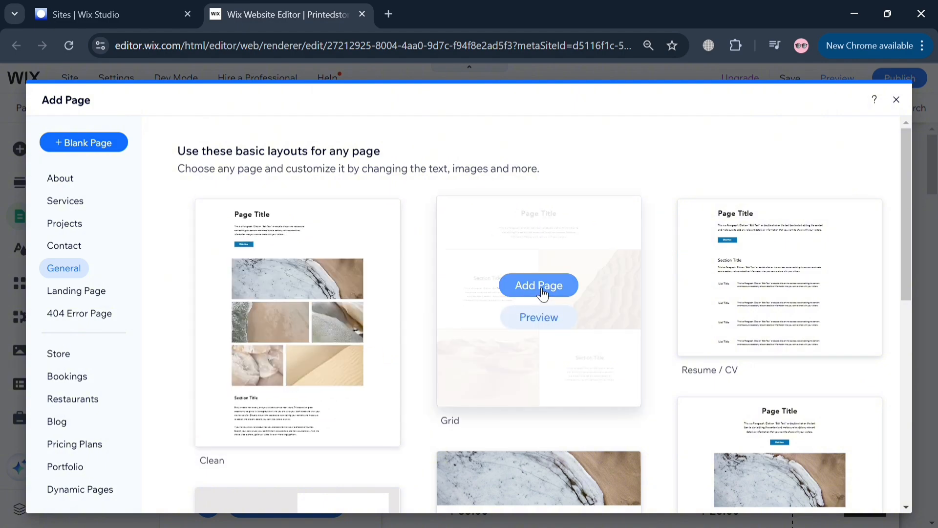
{"action": "left_click", "coordinate": [543, 292]}
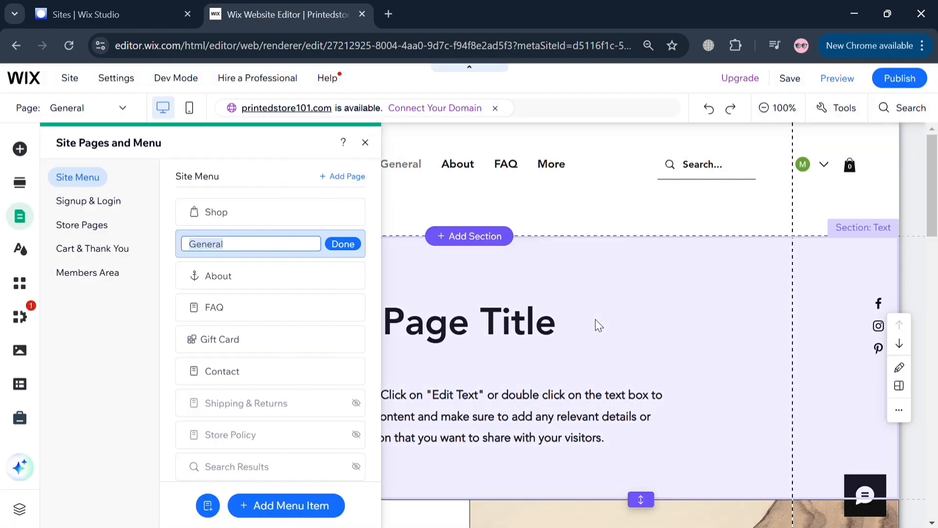
- Confirm the page name General, close the pages panel, then select the header menu and text section
{"action": "left_click", "coordinate": [343, 243]}
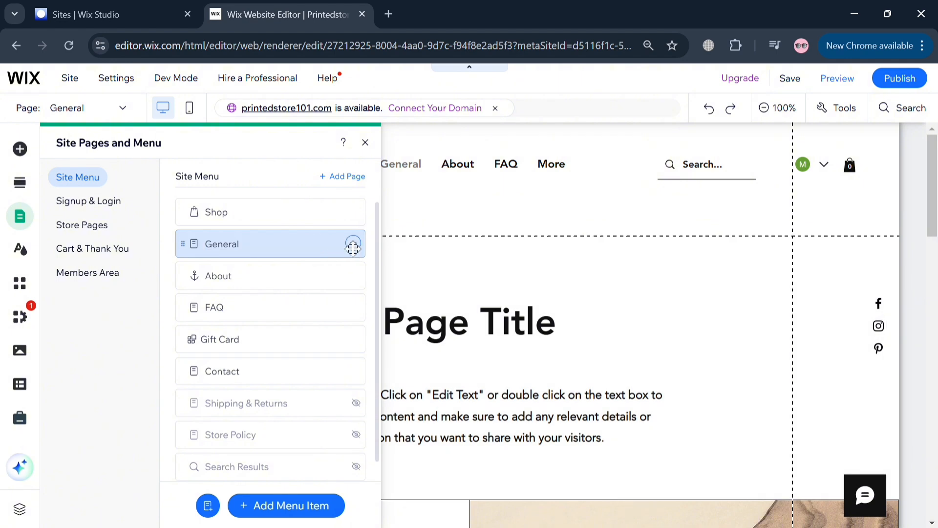
{"action": "left_click", "coordinate": [365, 142]}
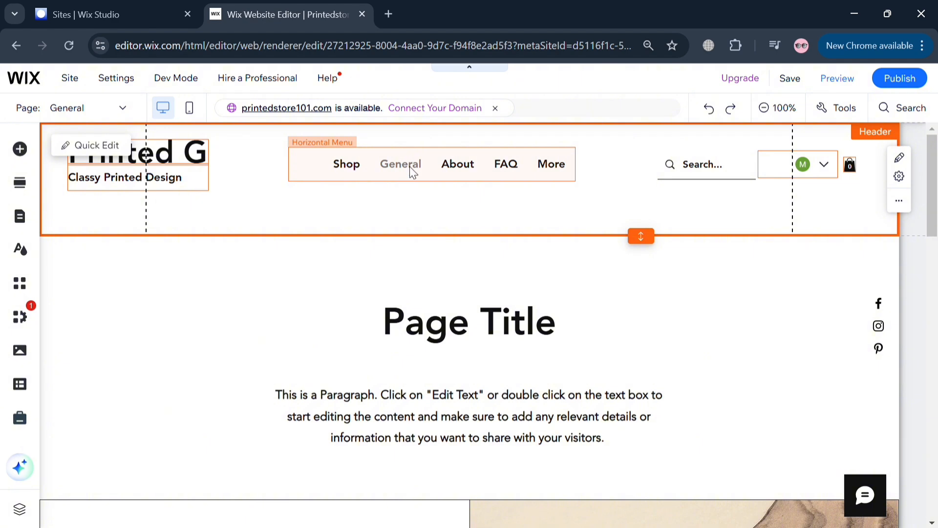
{"action": "left_click", "coordinate": [414, 173]}
{"action": "left_click", "coordinate": [171, 270]}
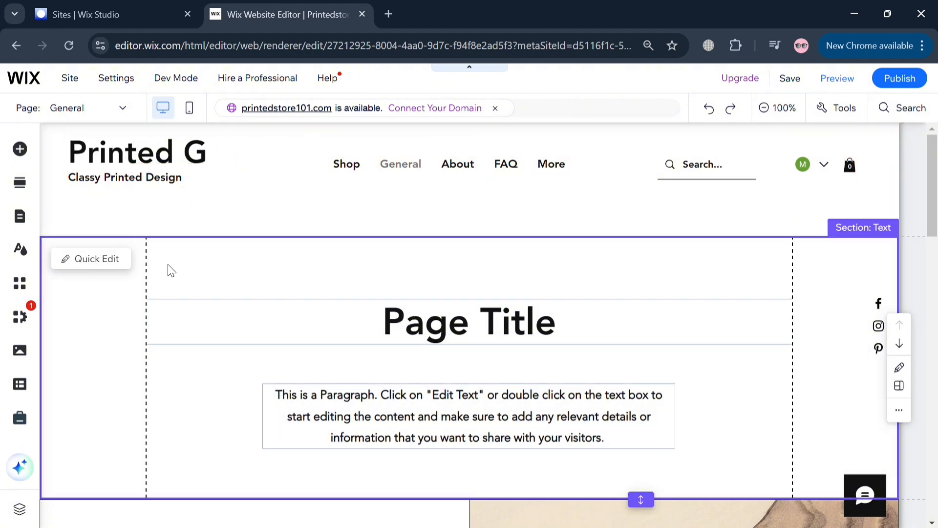
- Delete the Search Results page along with Wix Site Search, and drag Contact above Gift Card
{"action": "left_click", "coordinate": [25, 226]}
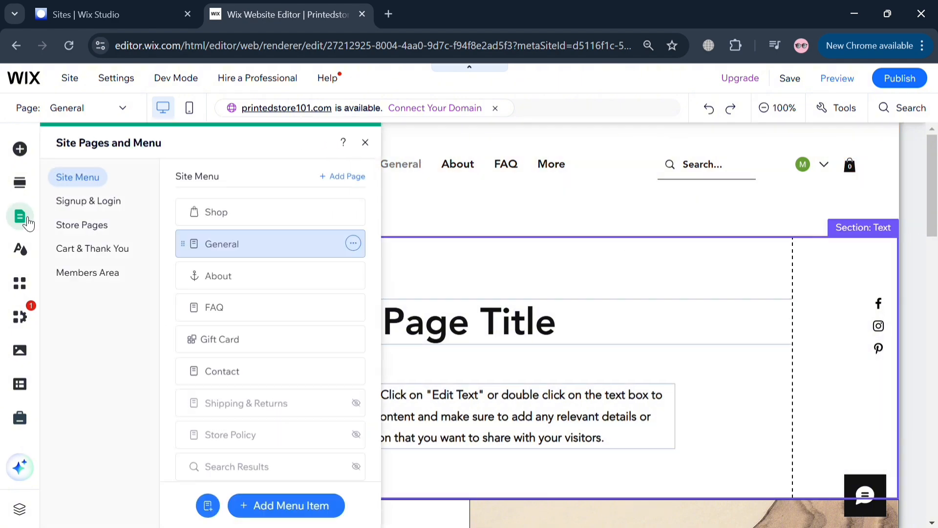
{"action": "scroll", "coordinate": [240, 430], "scroll_direction": "down", "scroll_amount": 1}
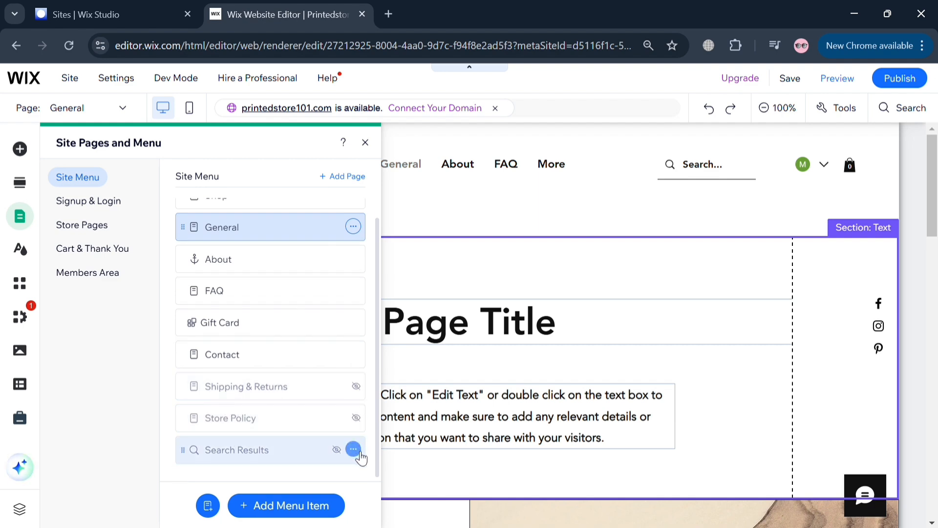
{"action": "left_click", "coordinate": [353, 449]}
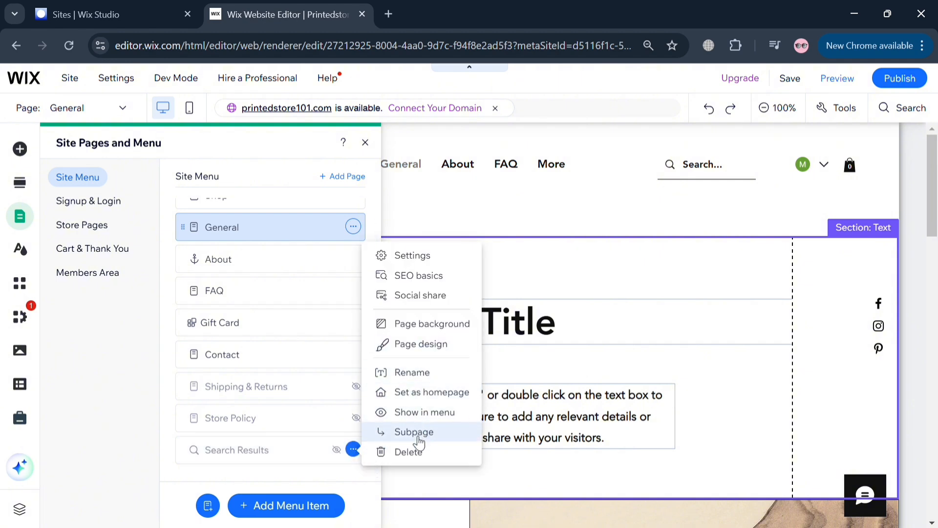
{"action": "left_click", "coordinate": [365, 451]}
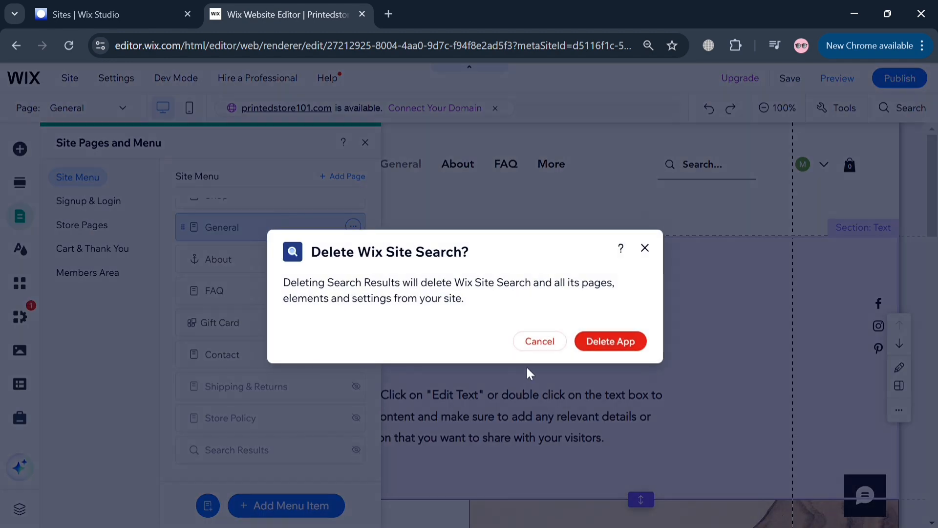
{"action": "left_click", "coordinate": [608, 341]}
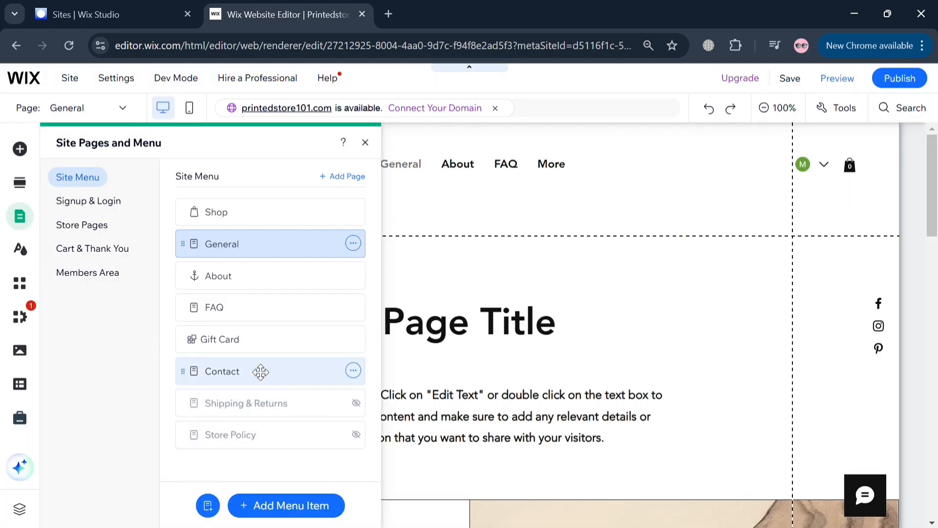
{"action": "mouse_move", "coordinate": [256, 383]}
{"action": "left_mouse_down"}
{"action": "mouse_move", "coordinate": [235, 381]}
{"action": "mouse_move", "coordinate": [235, 324]}
{"action": "mouse_move", "coordinate": [244, 318]}
{"action": "mouse_move", "coordinate": [262, 367]}
{"action": "left_mouse_up"}
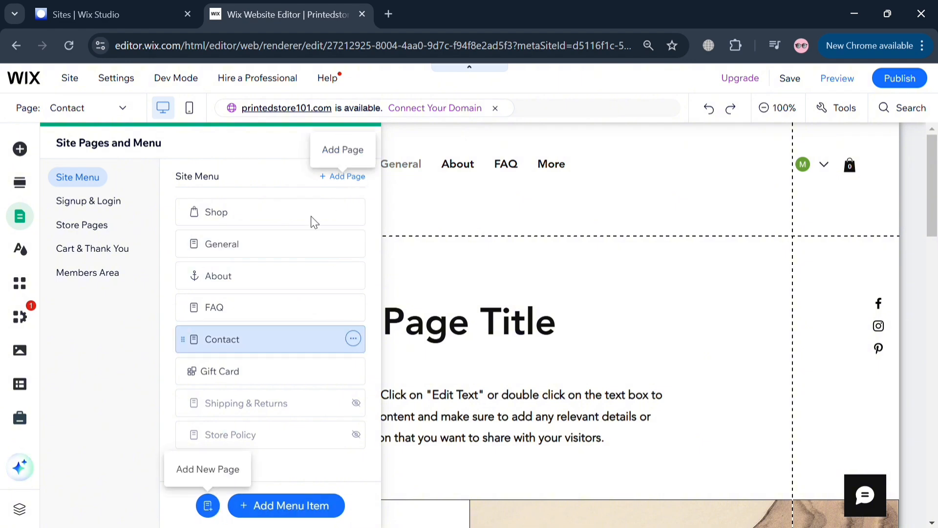
- Add a page from the Landing Page category's Coming soon layout
{"action": "left_click", "coordinate": [347, 177]}
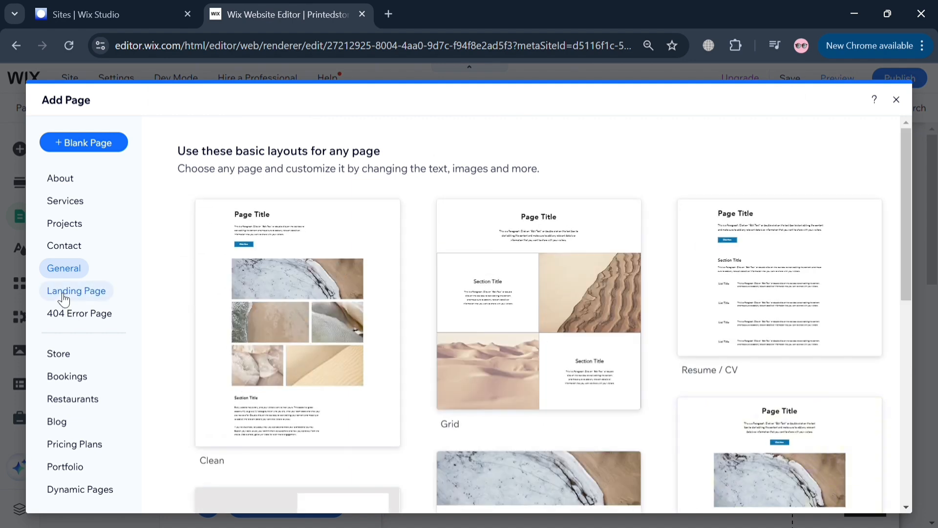
{"action": "left_click", "coordinate": [65, 299]}
{"action": "mouse_move", "coordinate": [257, 322]}
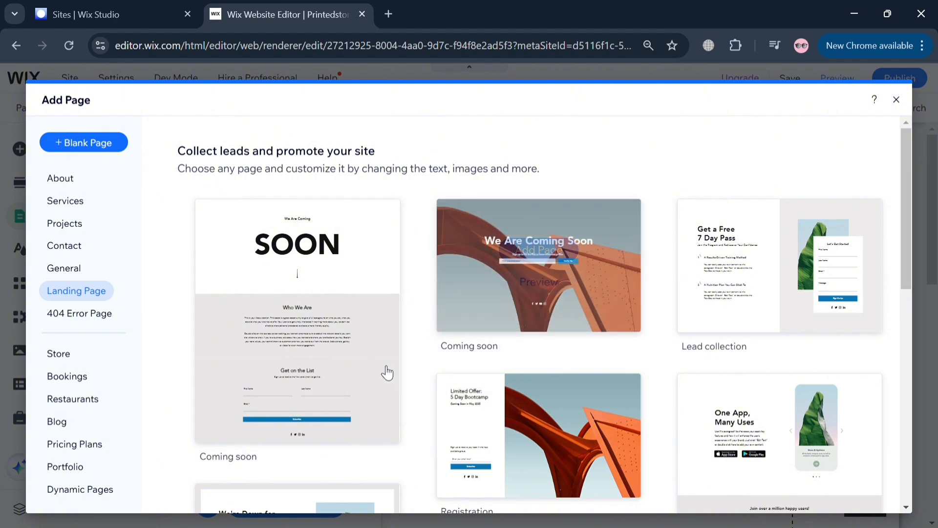
{"action": "mouse_move", "coordinate": [289, 311]}
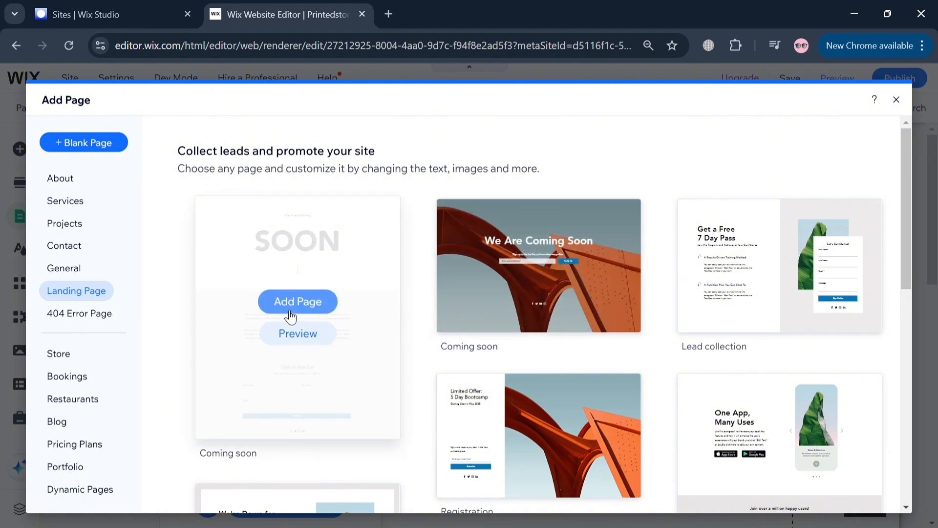
{"action": "left_click", "coordinate": [291, 315]}
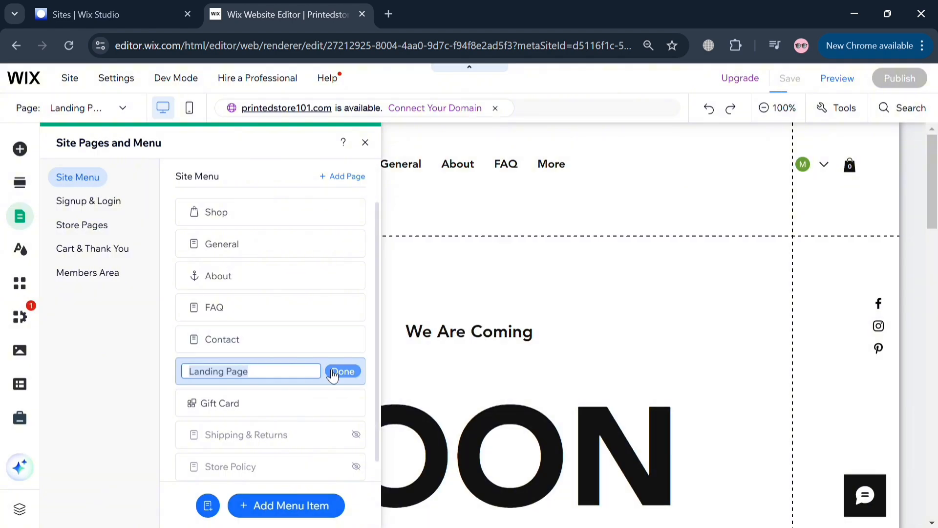
- Accept the name Landing Page, nest it as a subpage under General, and close the panel
{"action": "left_click", "coordinate": [337, 373]}
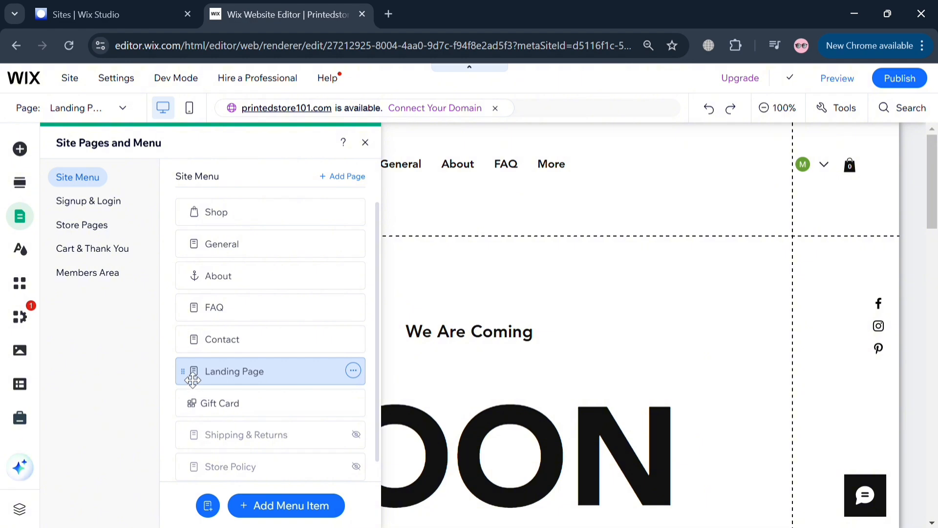
{"action": "left_click_drag", "start_coordinate": [192, 374], "coordinate": [237, 283]}
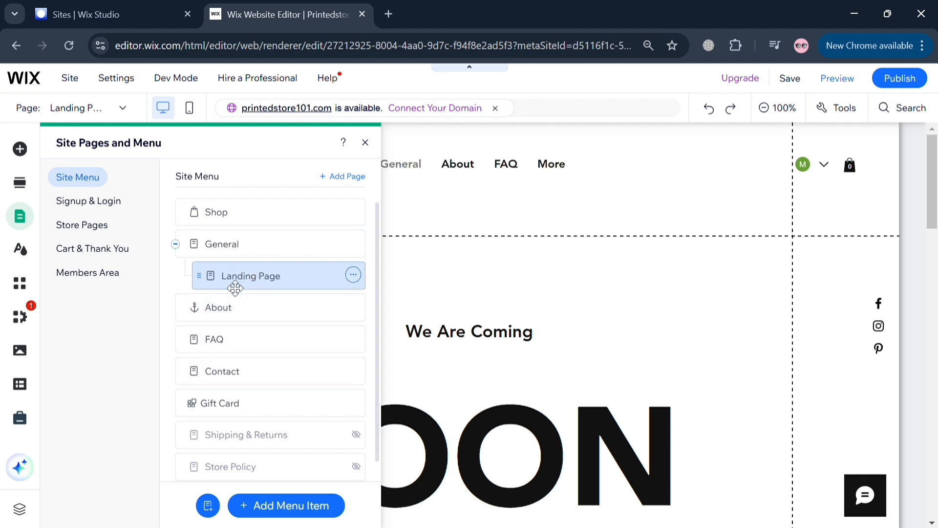
{"action": "left_click", "coordinate": [365, 142]}
- Select the header and preview the site to see Landing Page beneath General in the menu
{"action": "left_click", "coordinate": [400, 167]}
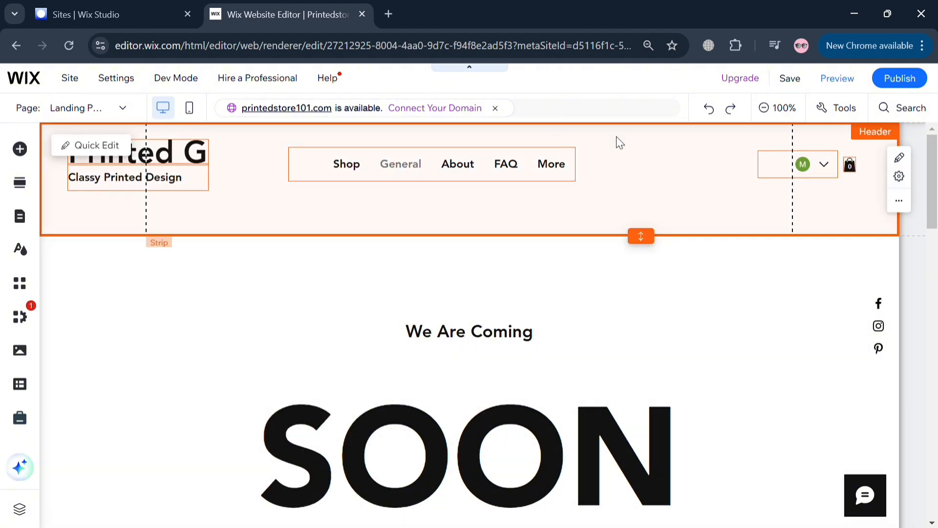
{"action": "scroll", "coordinate": [860, 144], "scroll_direction": "up", "scroll_amount": 4}
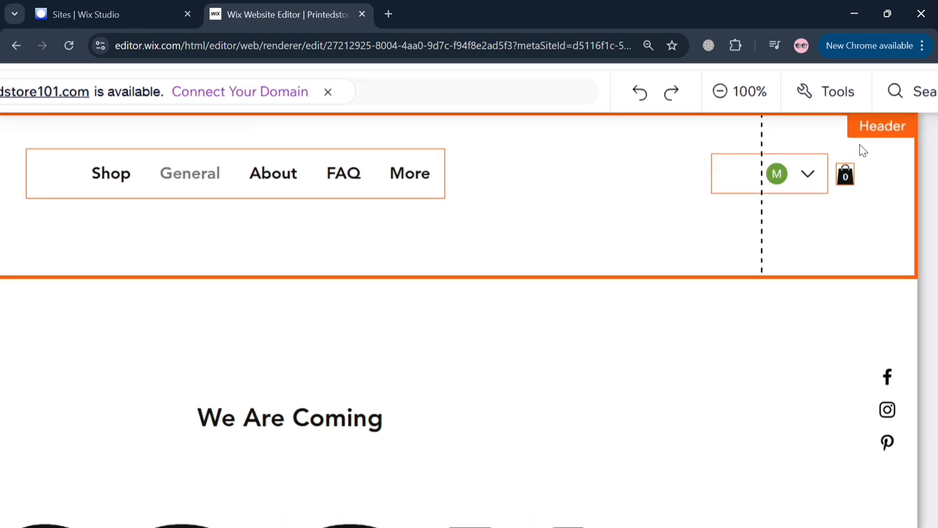
{"action": "scroll", "coordinate": [860, 145], "scroll_direction": "up", "scroll_amount": 1}
{"action": "left_click", "coordinate": [833, 93]}
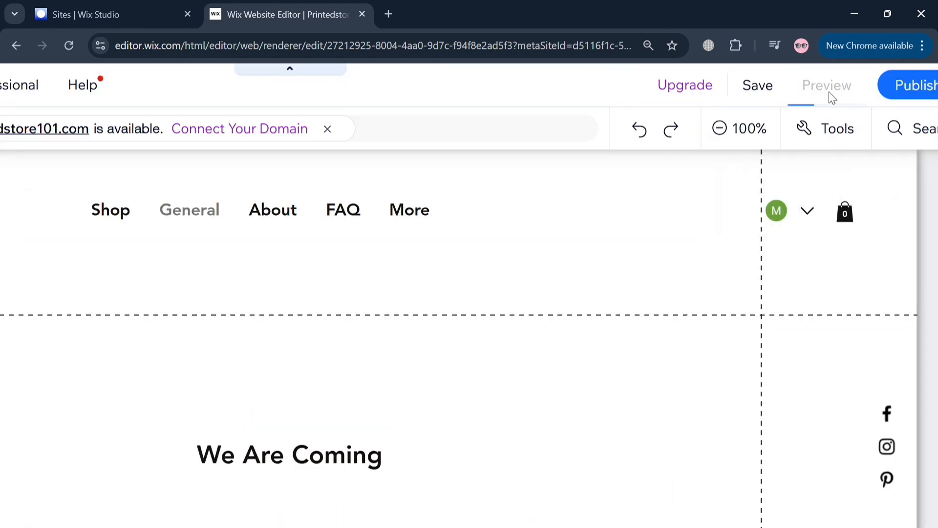
{"action": "scroll", "coordinate": [828, 93], "scroll_direction": "down", "scroll_amount": 1}
{"action": "scroll", "coordinate": [446, 197], "scroll_direction": "down", "scroll_amount": 3}
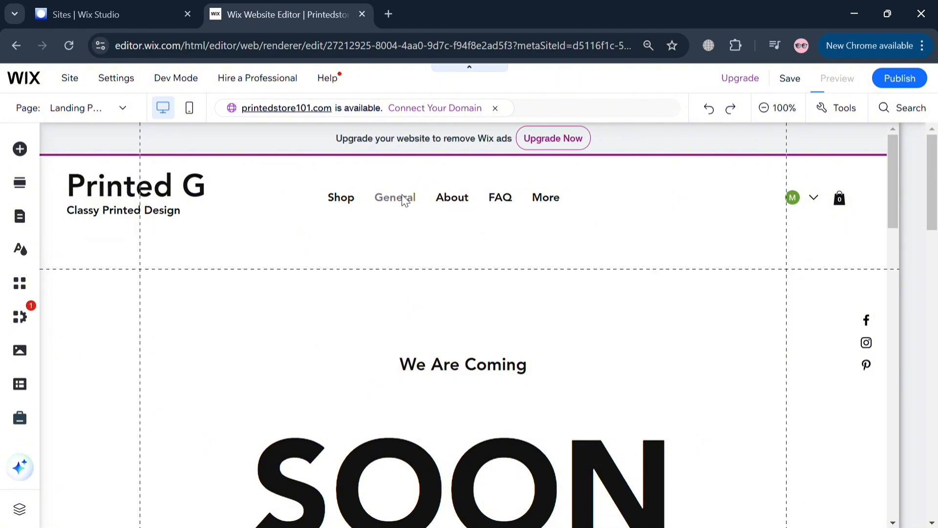
{"action": "mouse_move", "coordinate": [402, 183]}
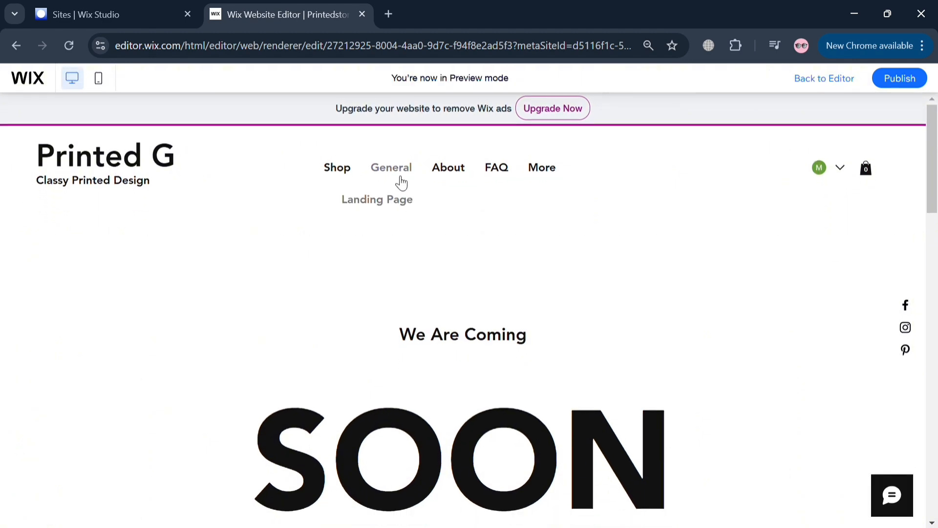
- In Preview, switch between the General Page Title page and the Coming Soon Landing Page
{"action": "left_click", "coordinate": [402, 204]}
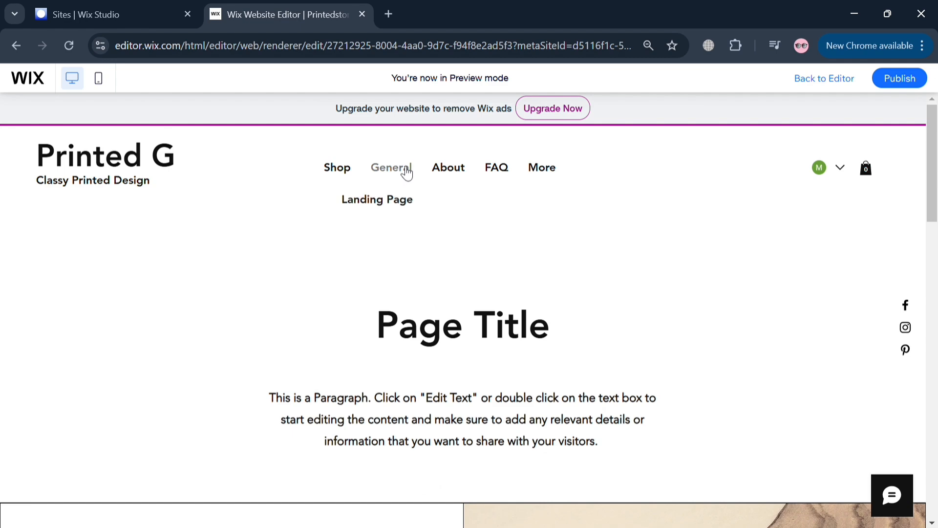
{"action": "left_click", "coordinate": [406, 175]}
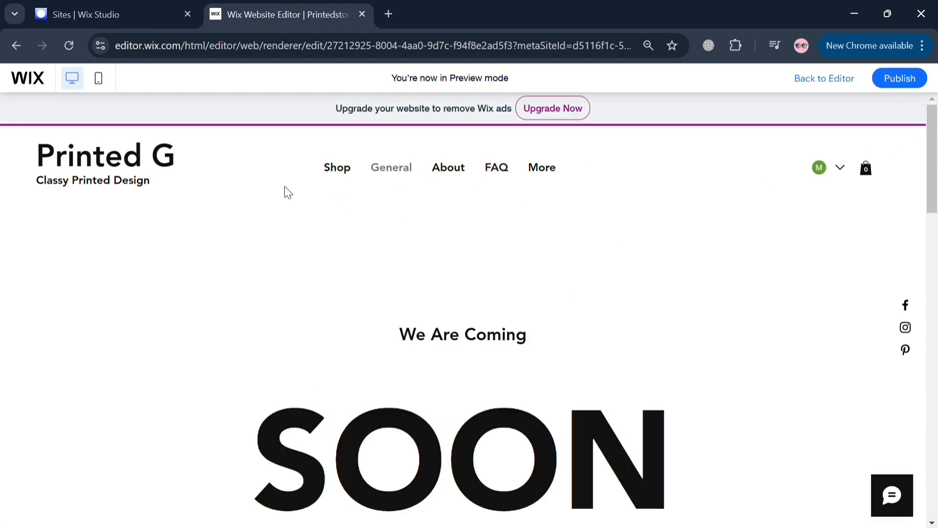
{"action": "scroll", "coordinate": [734, 157], "scroll_direction": "up", "scroll_amount": 3}
{"action": "scroll", "coordinate": [873, 133], "scroll_direction": "up", "scroll_amount": 1}
{"action": "scroll", "coordinate": [873, 133], "scroll_direction": "right", "scroll_amount": 2}
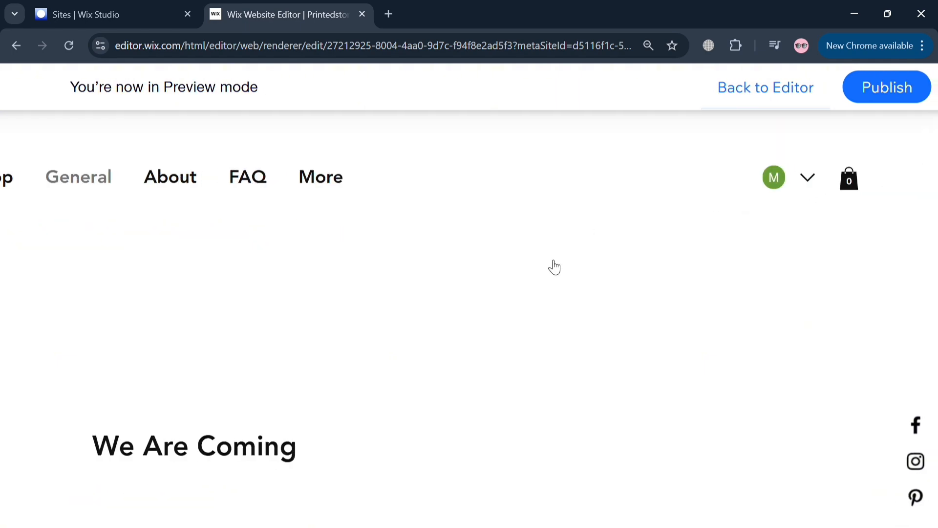
{"action": "scroll", "coordinate": [561, 257], "scroll_direction": "down", "scroll_amount": 3}
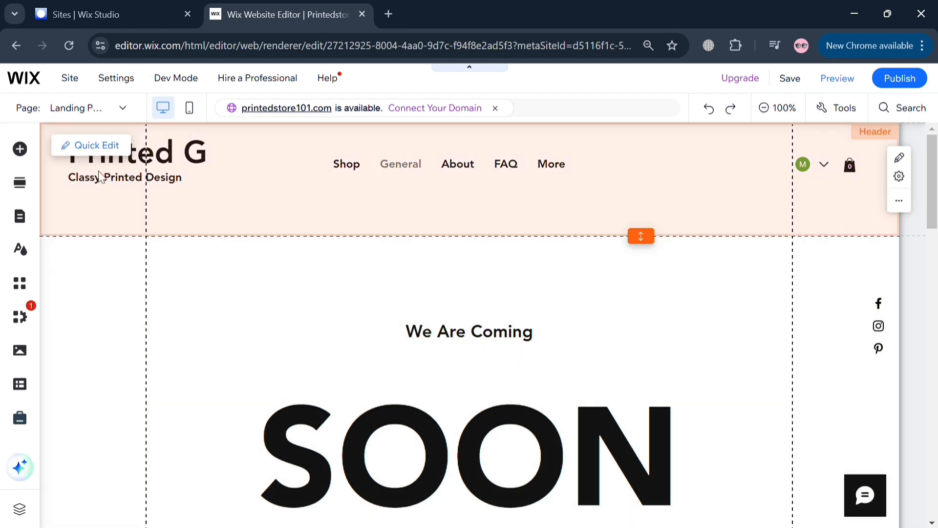
- Reopen the Site Pages and Menu panel and scroll down to the menu-item types
{"action": "left_click", "coordinate": [71, 237]}
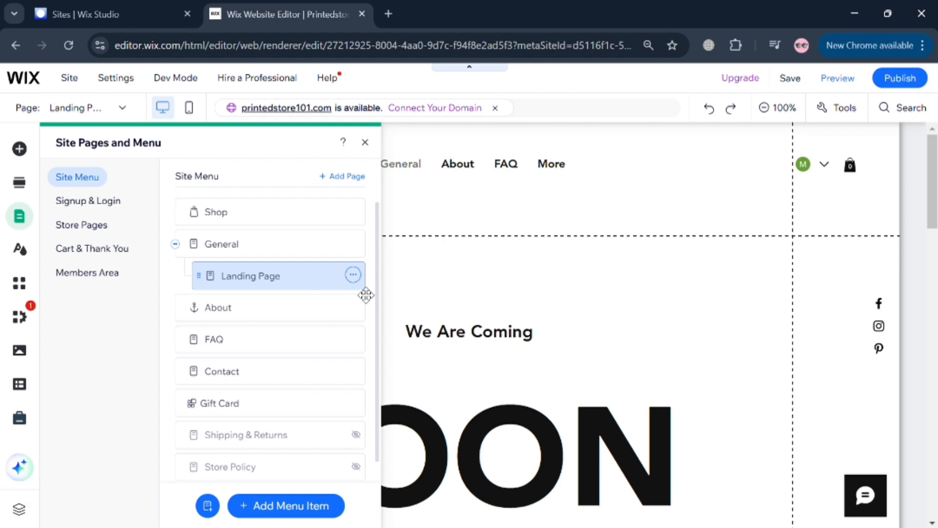
{"action": "scroll", "coordinate": [366, 294], "scroll_direction": "down", "scroll_amount": 1}
- Add a new dropdown menu item named SAMPLE to the site menu
{"action": "left_click", "coordinate": [284, 508]}
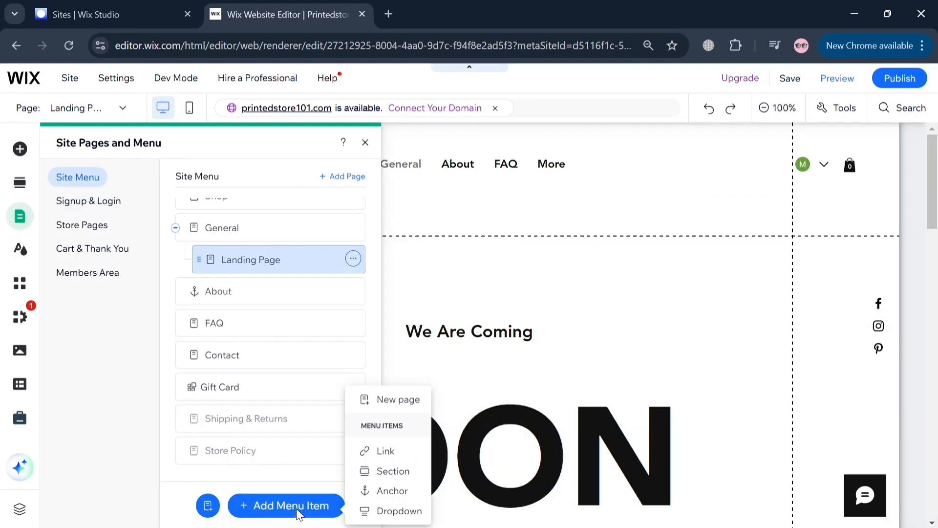
{"action": "left_click", "coordinate": [379, 510]}
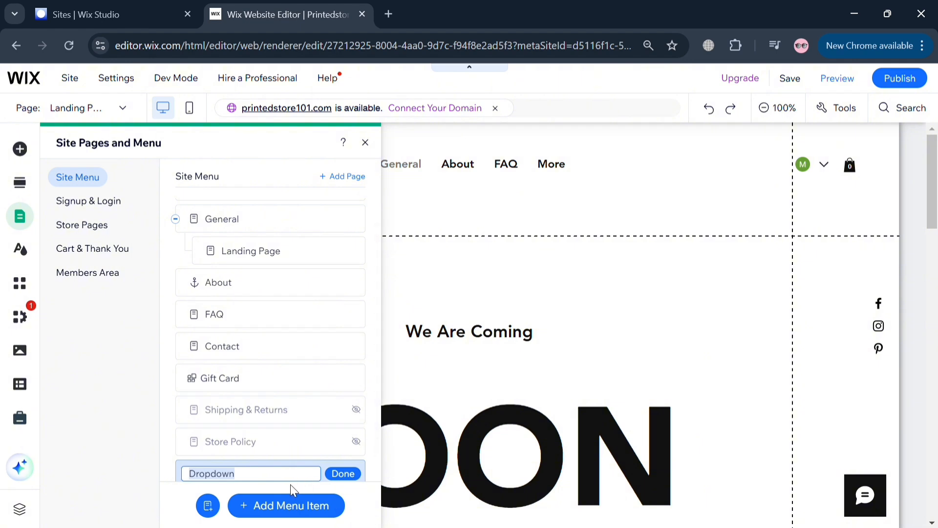
{"action": "type", "text": "SAMPLE"}
{"action": "left_click", "coordinate": [363, 477]}
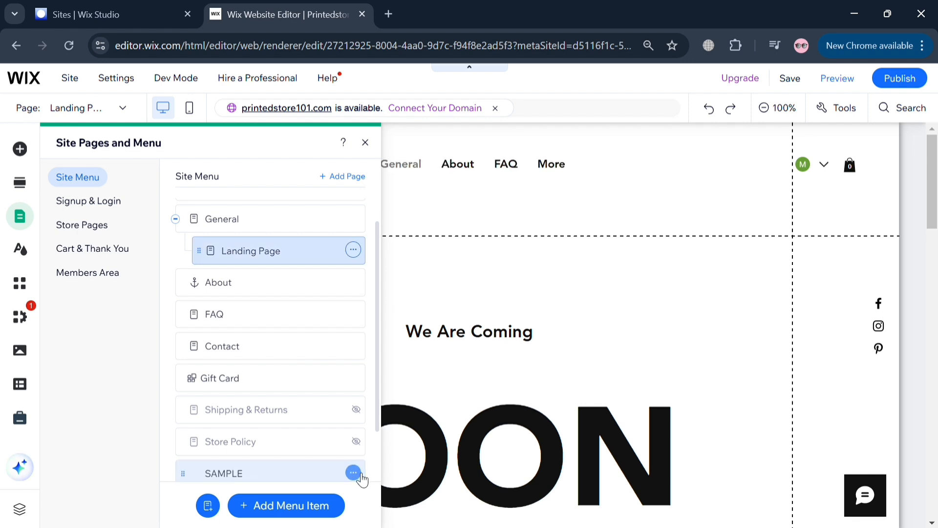
- Drag Landing Page out of General so it nests under SAMPLE
{"action": "scroll", "coordinate": [309, 435], "scroll_direction": "down", "scroll_amount": 1}
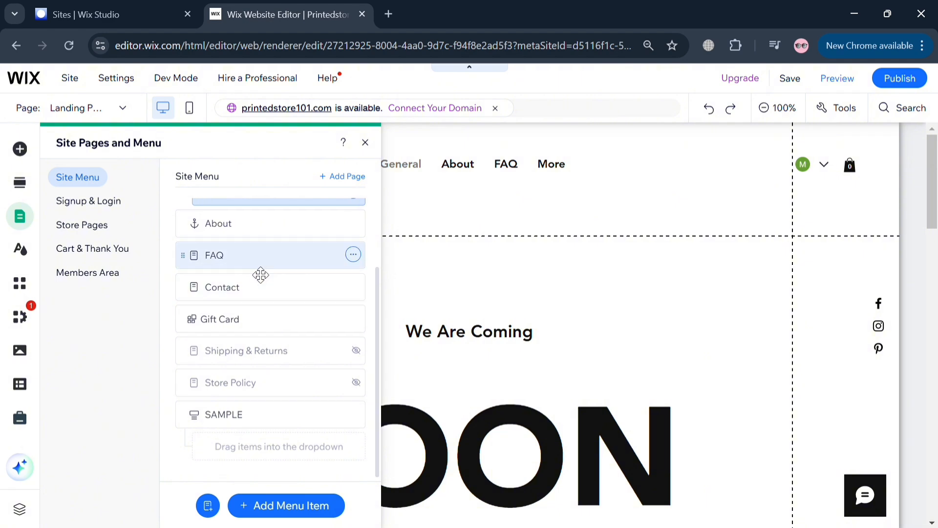
{"action": "scroll", "coordinate": [249, 271], "scroll_direction": "up", "scroll_amount": 1}
{"action": "left_click_drag", "start_coordinate": [239, 265], "coordinate": [319, 503]}
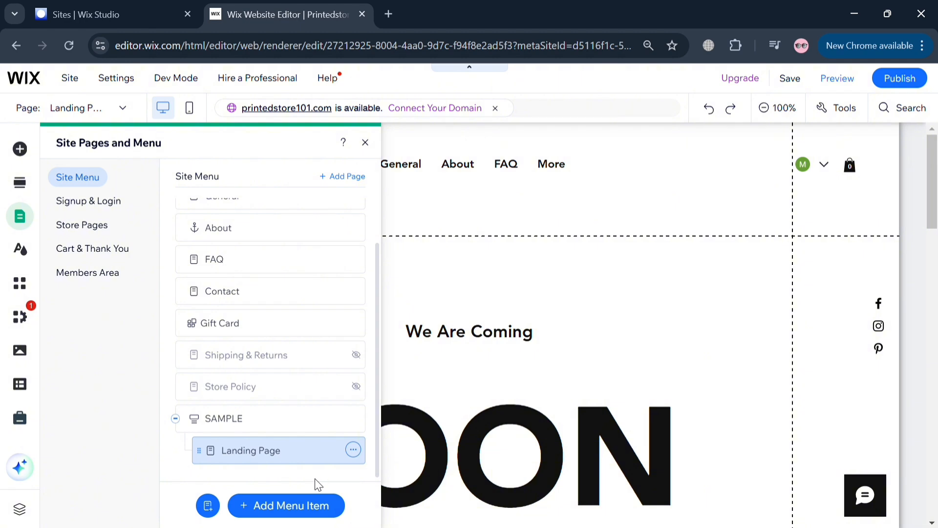
- Add a Coming soon page named sub2 under SAMPLE, then close the pages panel
{"action": "left_click", "coordinate": [208, 505]}
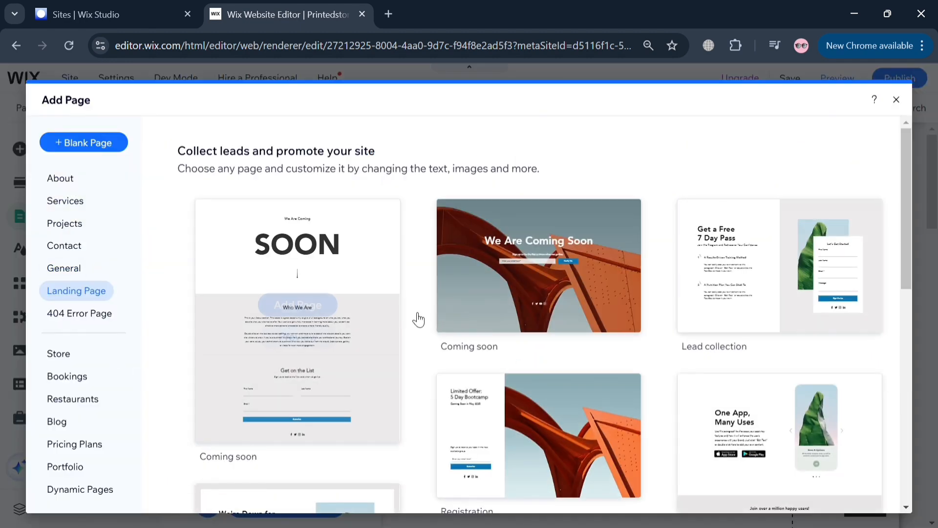
{"action": "mouse_move", "coordinate": [620, 328]}
{"action": "left_click", "coordinate": [552, 250]}
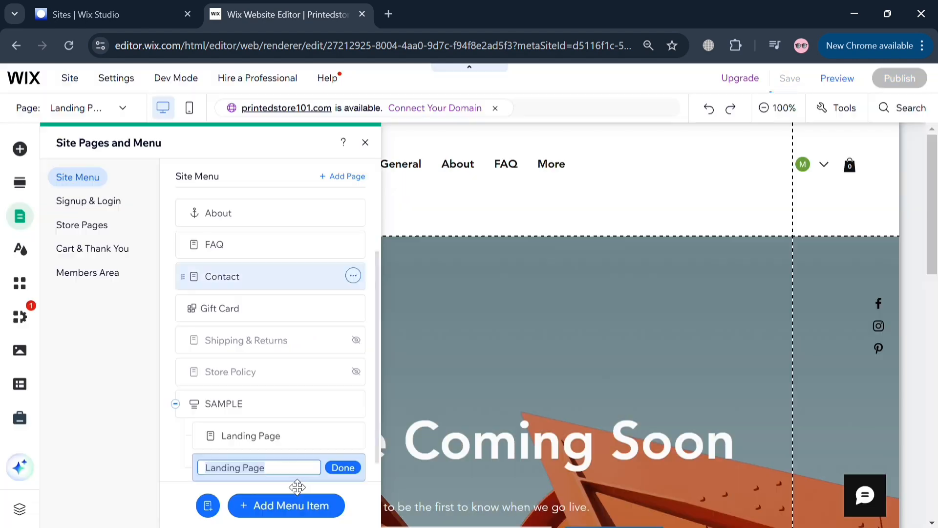
{"action": "type", "text": "SAM"}
{"action": "key", "text": "BackSpace"}
{"action": "key", "text": "BackSpace"}
{"action": "key", "text": "BackSpace"}
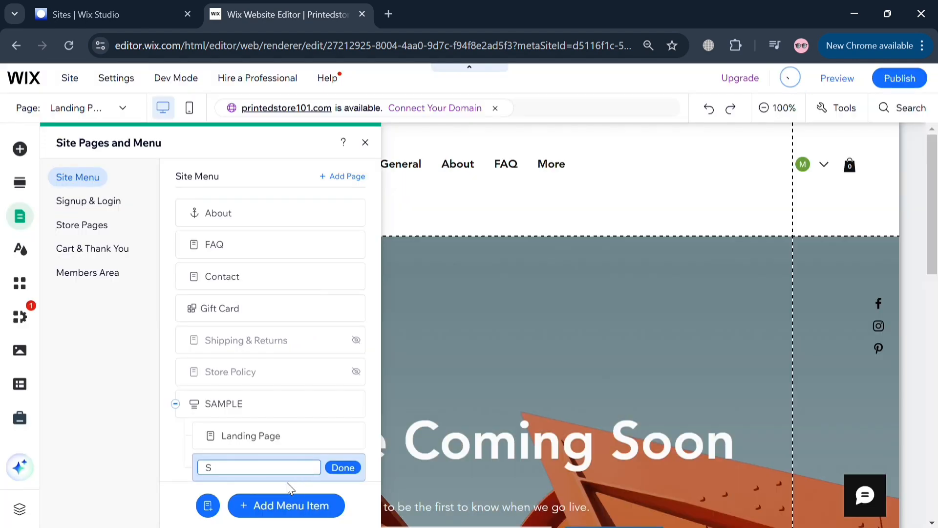
{"action": "type", "text": "sub2"}
{"action": "left_click", "coordinate": [350, 468]}
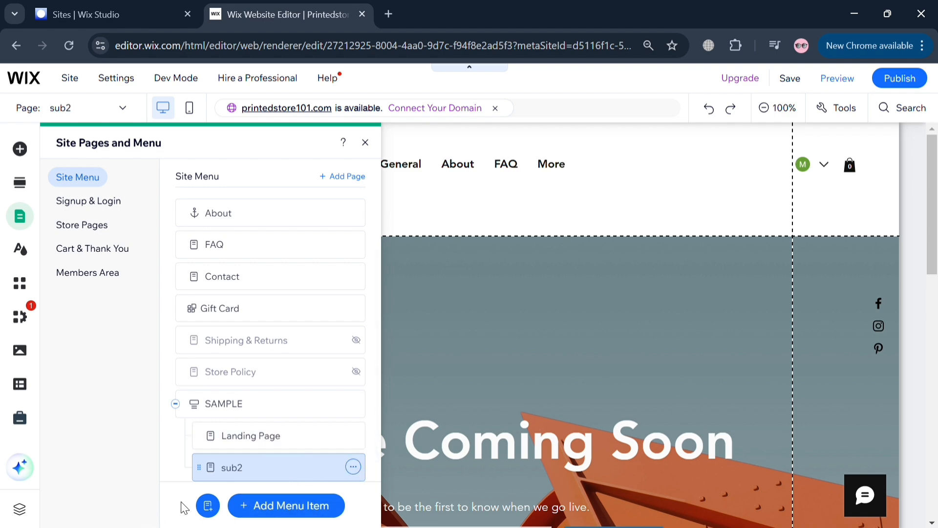
{"action": "left_click", "coordinate": [365, 143]}
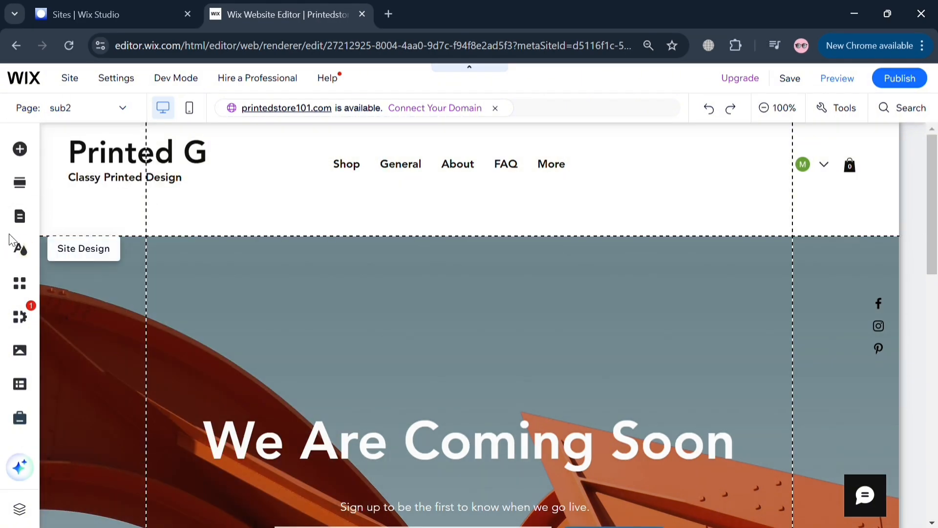
- Reorder the site menu so SAMPLE comes right after Shop
{"action": "left_click", "coordinate": [20, 224]}
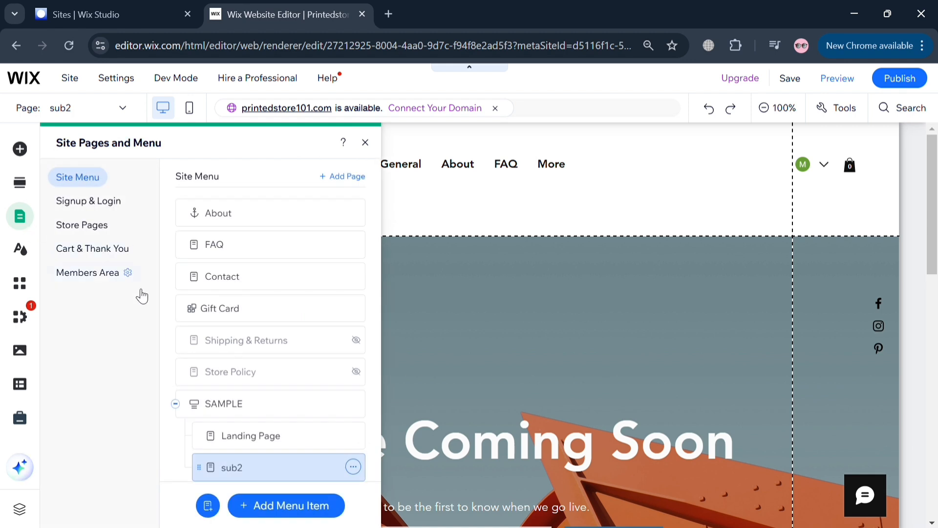
{"action": "left_click_drag", "start_coordinate": [194, 415], "coordinate": [200, 235]}
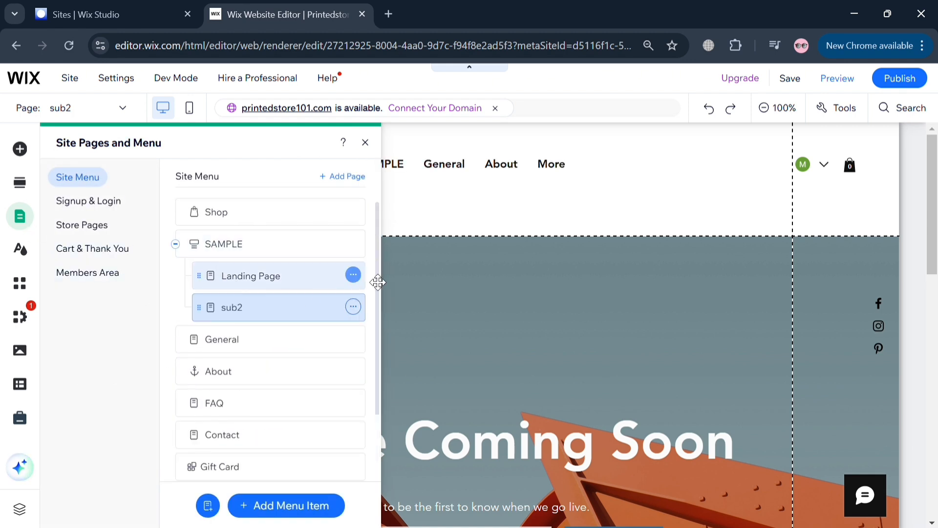
{"action": "left_click", "coordinate": [461, 270]}
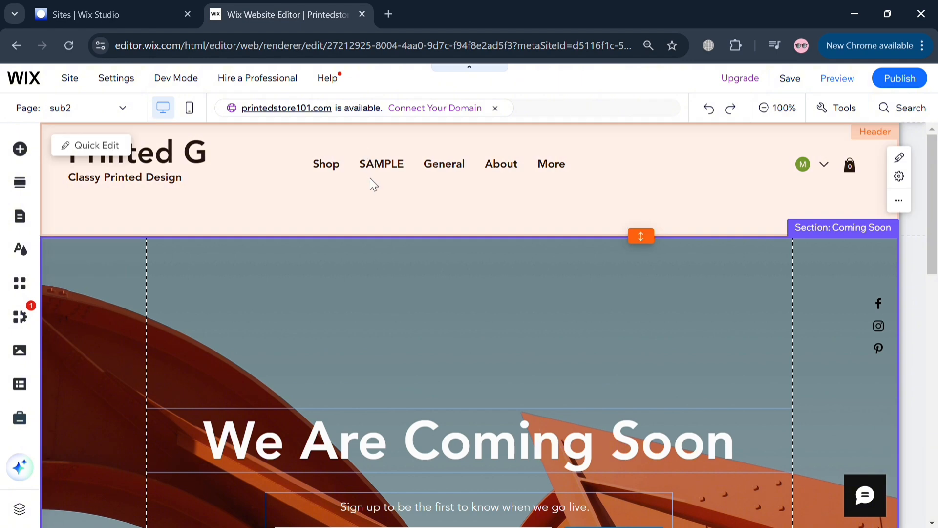
- Select the header menu on the canvas to check the new menu order
{"action": "left_click", "coordinate": [381, 169]}
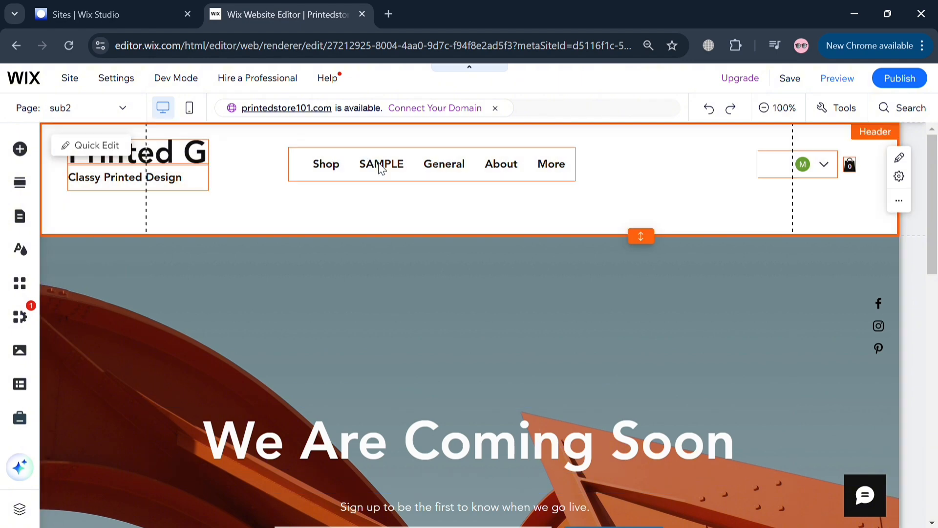
{"action": "left_click", "coordinate": [382, 169]}
{"action": "left_click", "coordinate": [427, 319]}
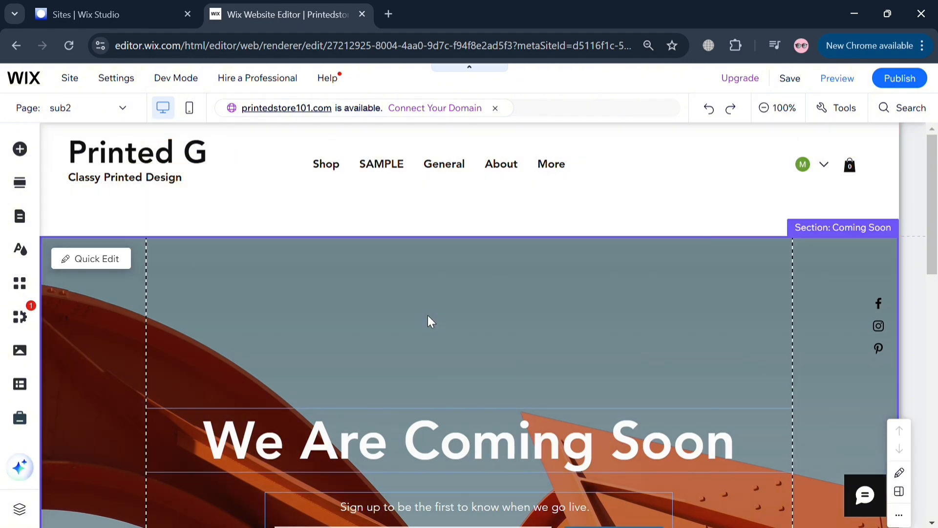
{"action": "scroll", "coordinate": [849, 125], "scroll_direction": "up", "scroll_amount": 2}
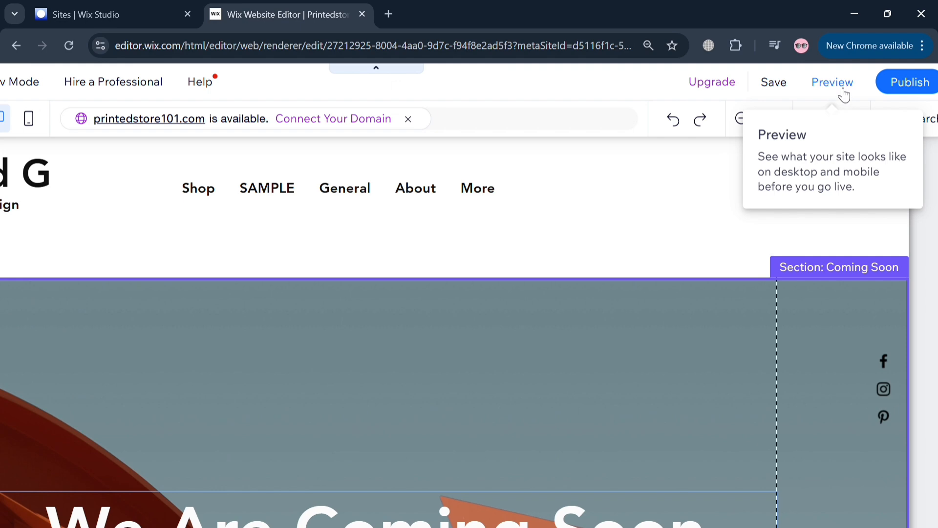
- Preview the site and open the General page from the header menu
{"action": "left_click", "coordinate": [841, 94]}
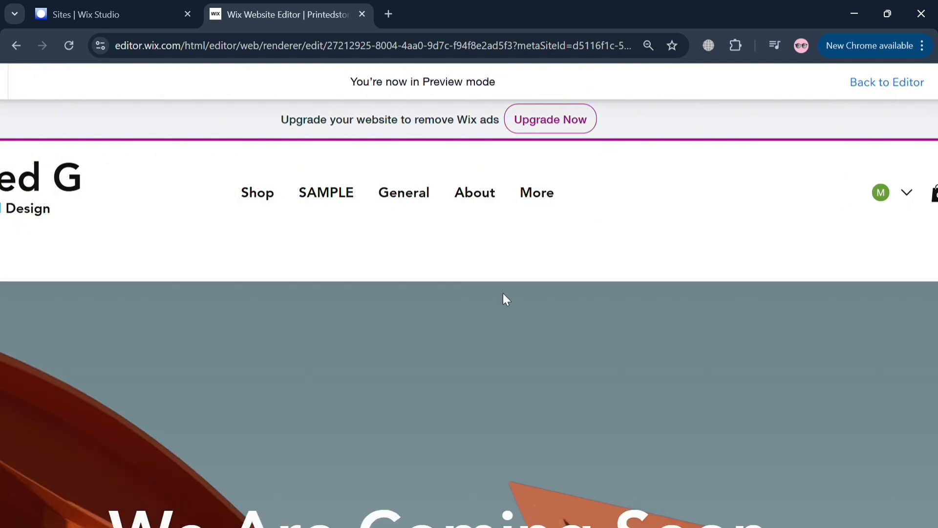
{"action": "mouse_move", "coordinate": [373, 167]}
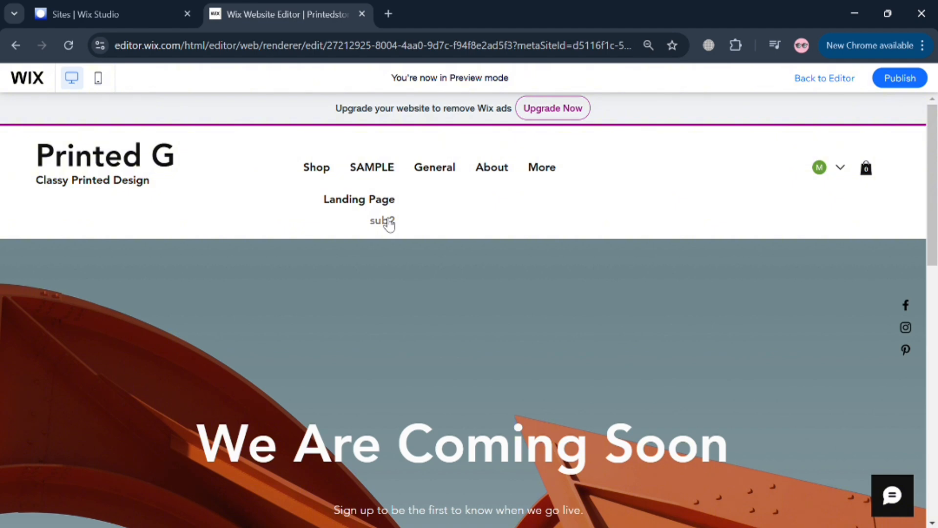
{"action": "left_click", "coordinate": [432, 172]}
- Open Landing Page and sub2 from the SAMPLE dropdown and scroll the previewed page
{"action": "left_click", "coordinate": [386, 200]}
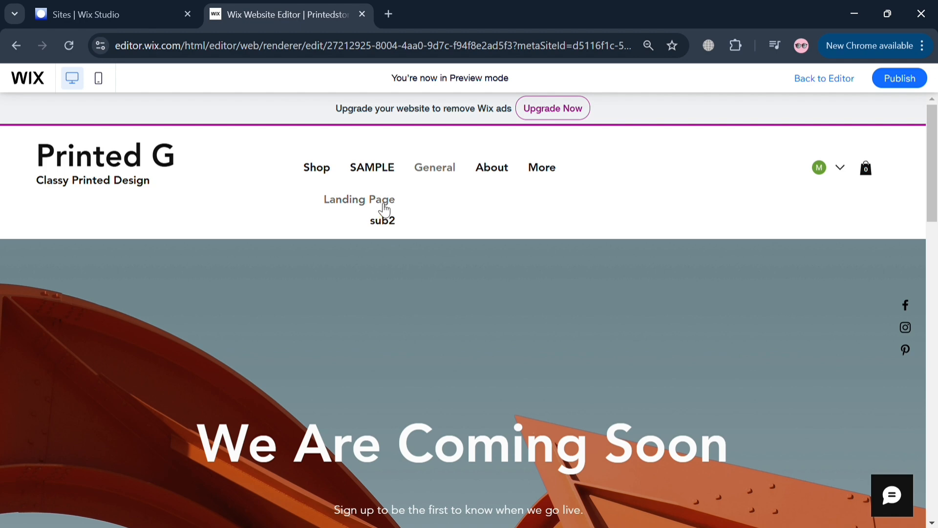
{"action": "left_click", "coordinate": [386, 219]}
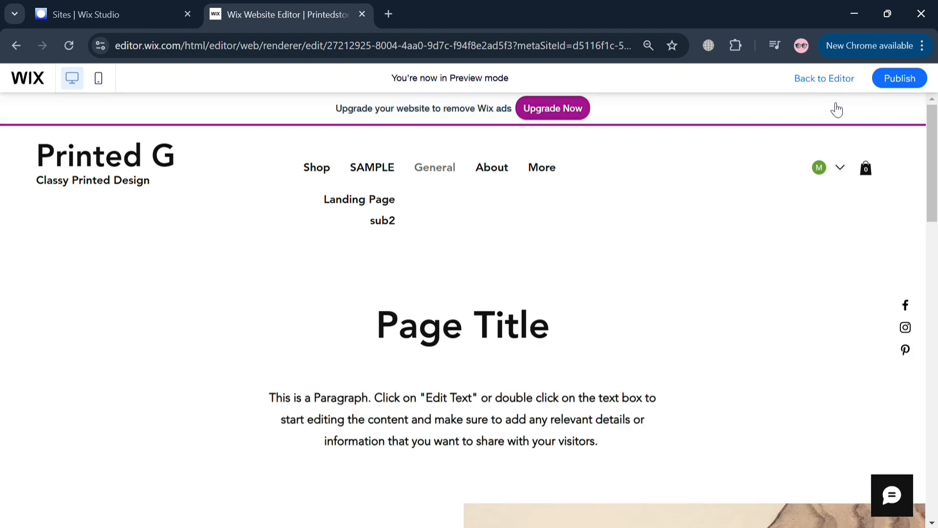
{"action": "scroll", "coordinate": [555, 281], "scroll_direction": "down", "scroll_amount": 3}
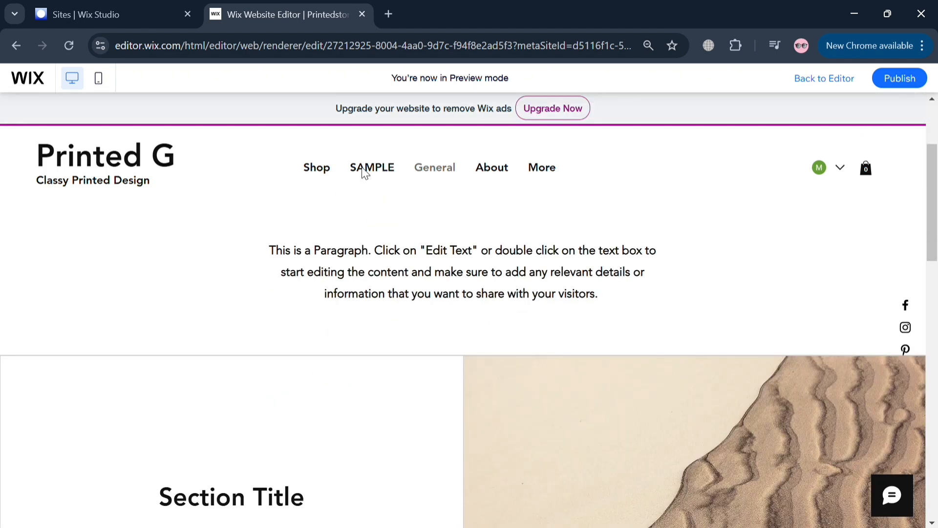
{"action": "mouse_move", "coordinate": [927, 83]}
{"action": "scroll", "coordinate": [558, 289], "scroll_direction": "down", "scroll_amount": 2}
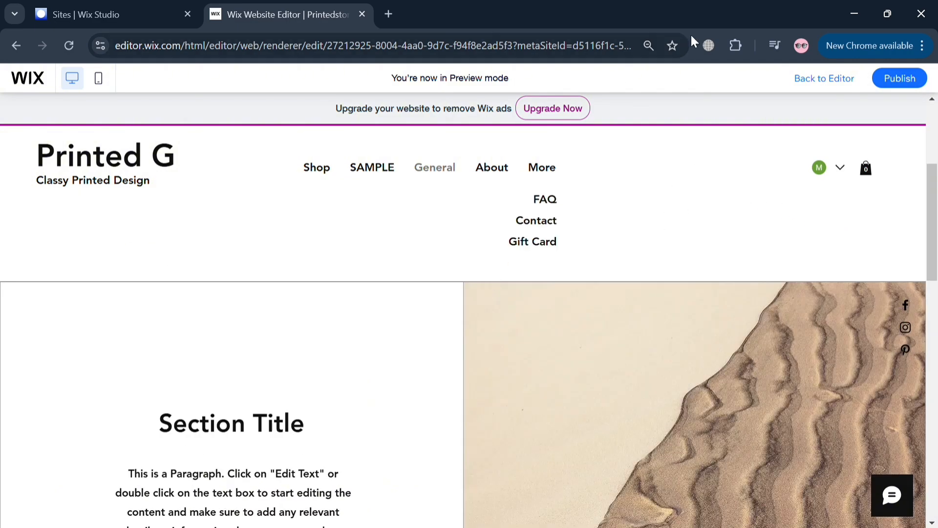